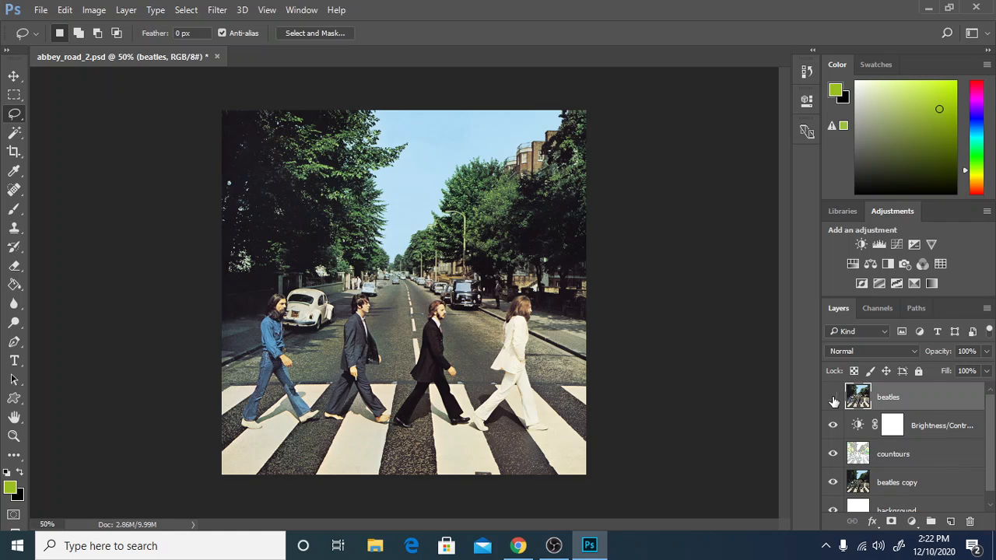
Hide the beatles layer to view the painted version of the photo underneath.
{"action": "left_click", "coordinate": [832, 397]}
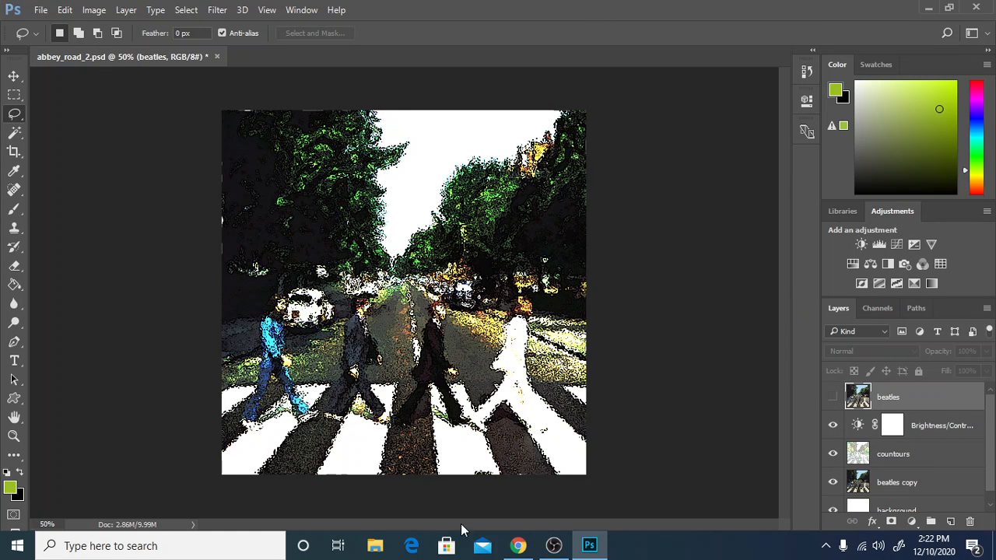
Switch to Chrome and search the web for "vang gogh" in a new tab.
{"action": "left_click", "coordinate": [519, 544]}
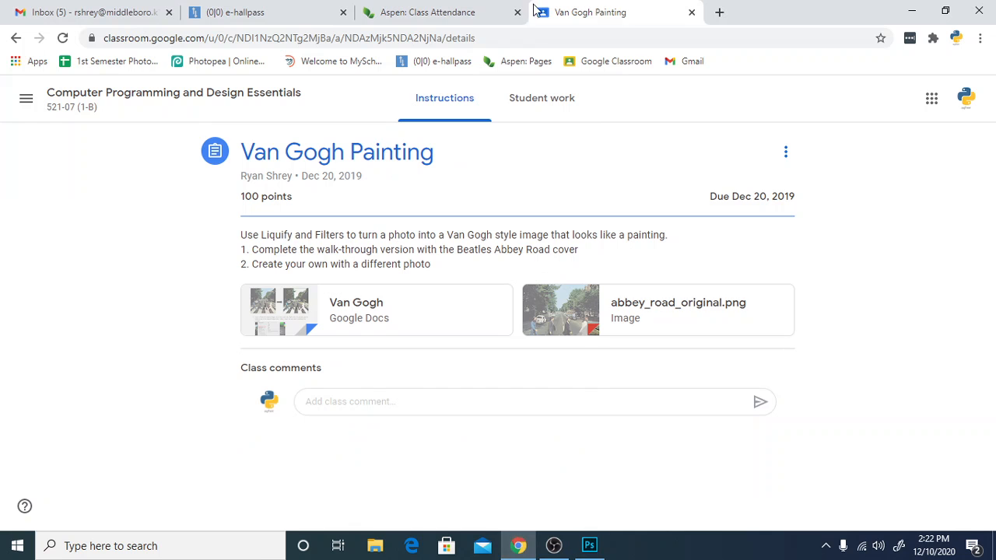
{"action": "left_click", "coordinate": [720, 13]}
{"action": "type", "text": "va"}
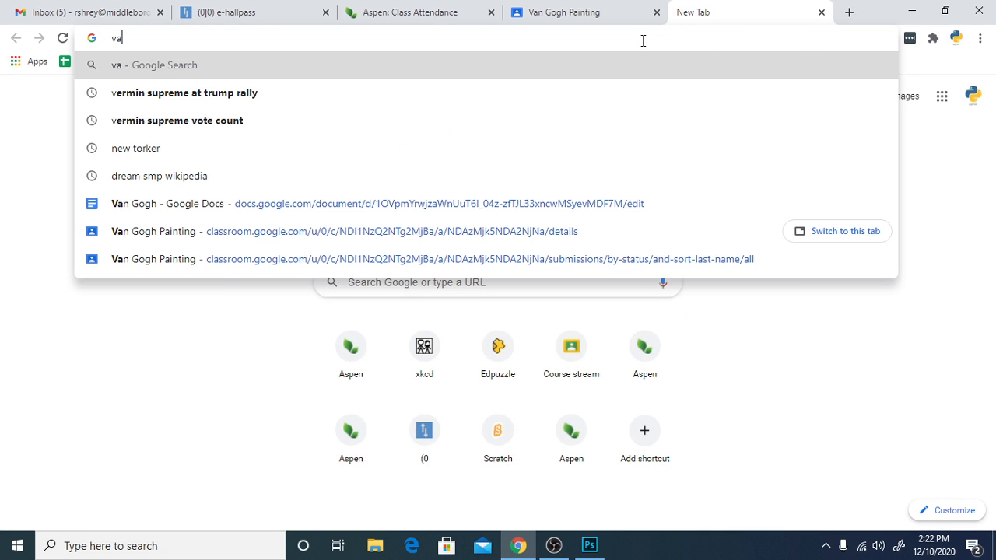
{"action": "type", "text": "ng goh"}
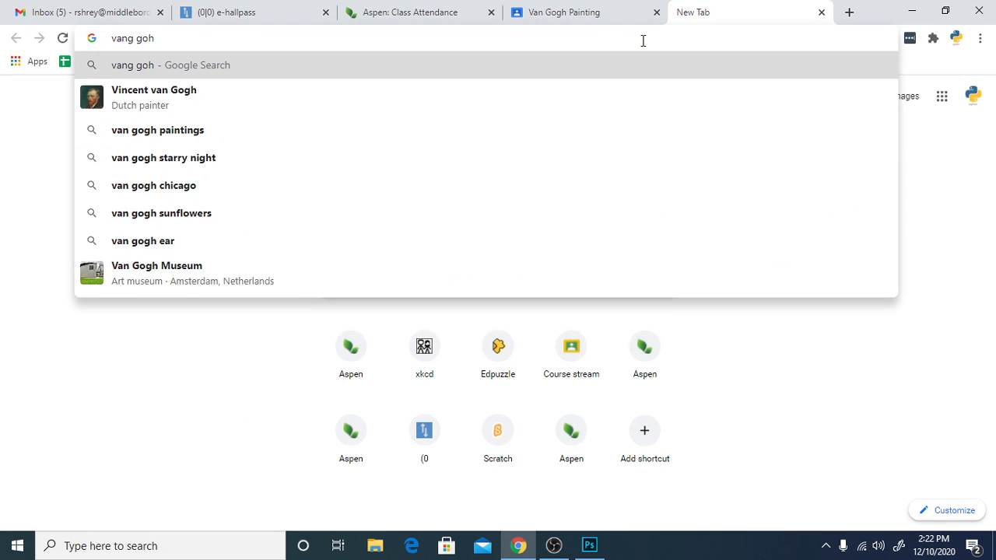
{"action": "key", "text": "BackSpace"}
{"action": "type", "text": "gh"}
{"action": "key", "text": "Return"}
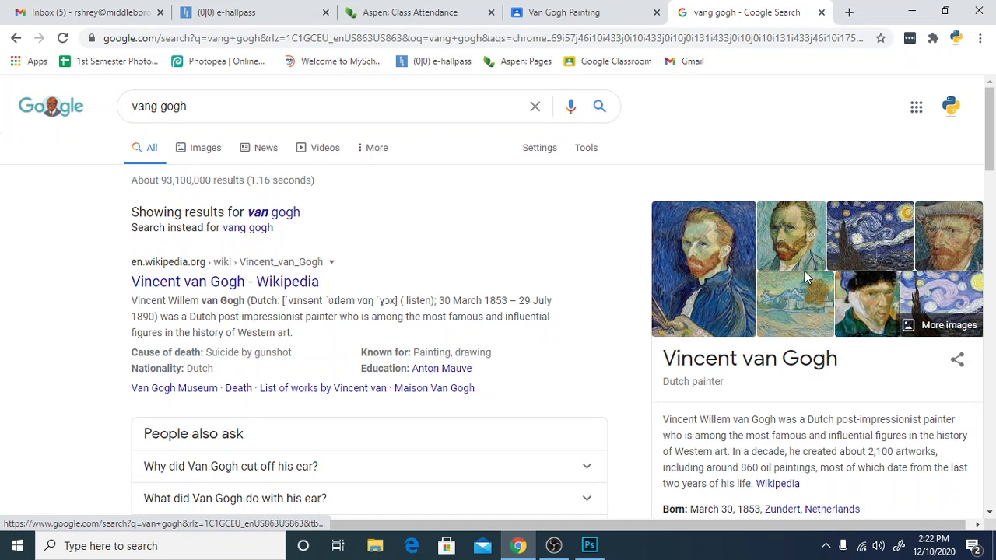
View the blue Van Gogh self-portrait and the Starry Night painting among the image results.
{"action": "left_click", "coordinate": [715, 263]}
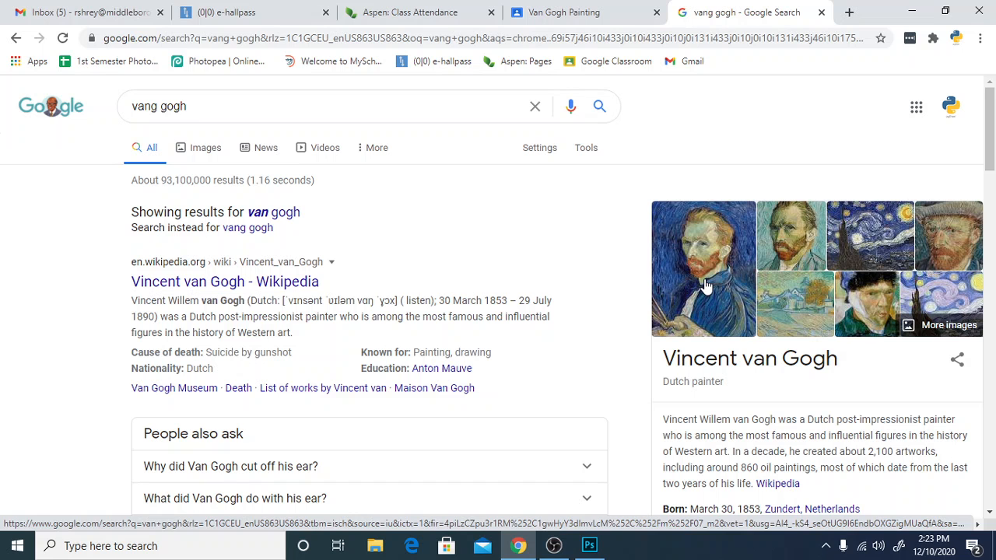
{"action": "left_click", "coordinate": [706, 286]}
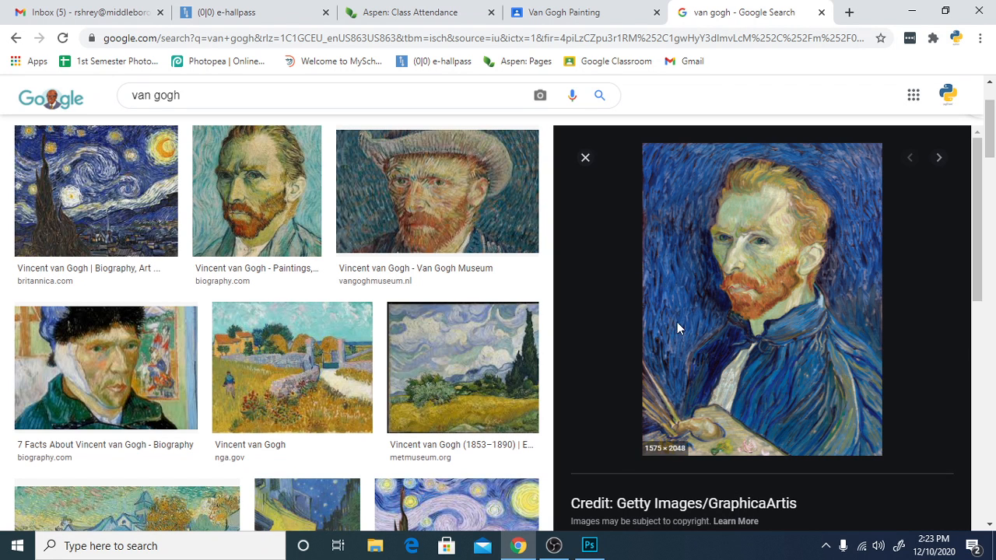
{"action": "left_click", "coordinate": [154, 193]}
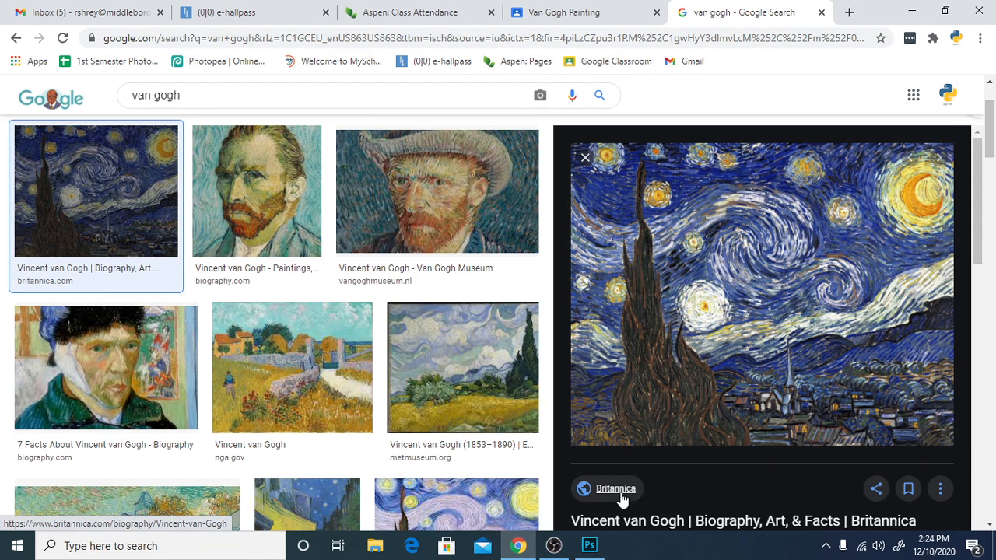
Switch back to Photoshop and close abbey_road_2.psd without saving its changes.
{"action": "left_click", "coordinate": [589, 546]}
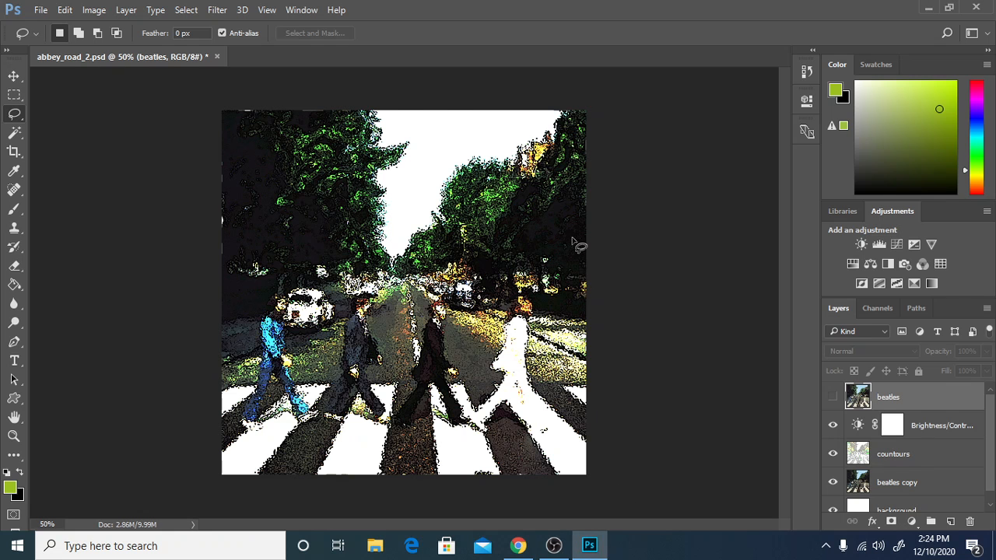
{"action": "left_click", "coordinate": [218, 56]}
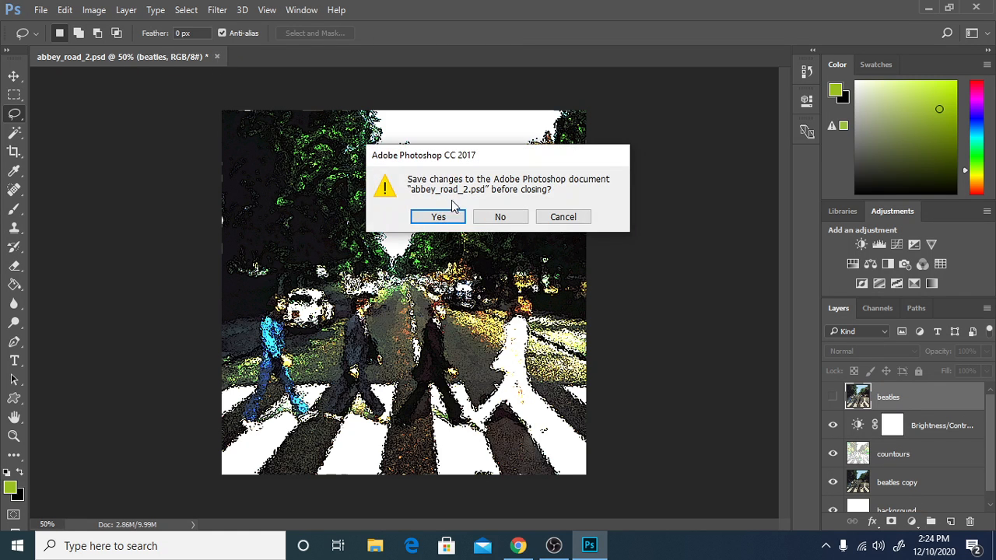
{"action": "left_click", "coordinate": [498, 218]}
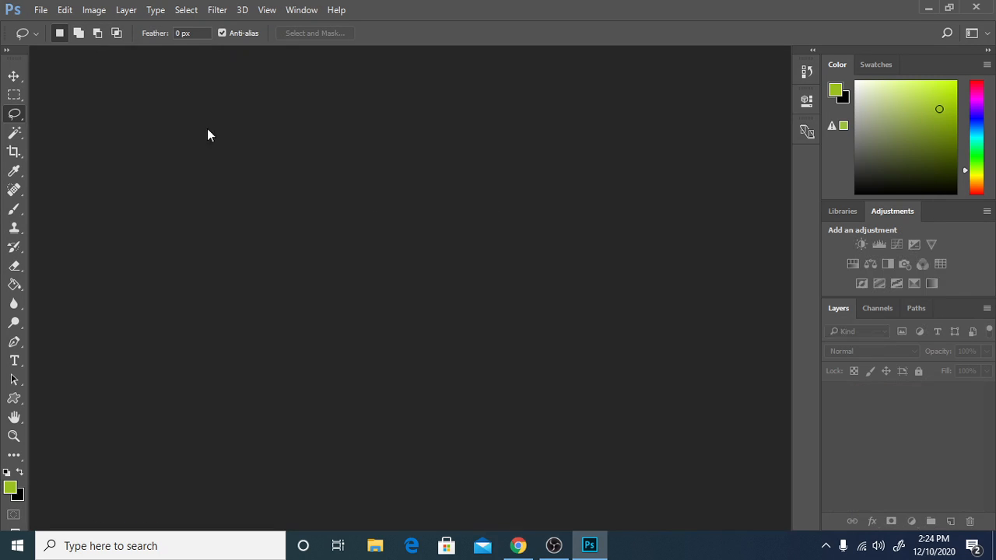
Switch to Chrome, open abbey_road_original.png from the Van Gogh Painting assignment, and copy the image.
{"action": "left_click", "coordinate": [517, 545]}
{"action": "left_click", "coordinate": [554, 11]}
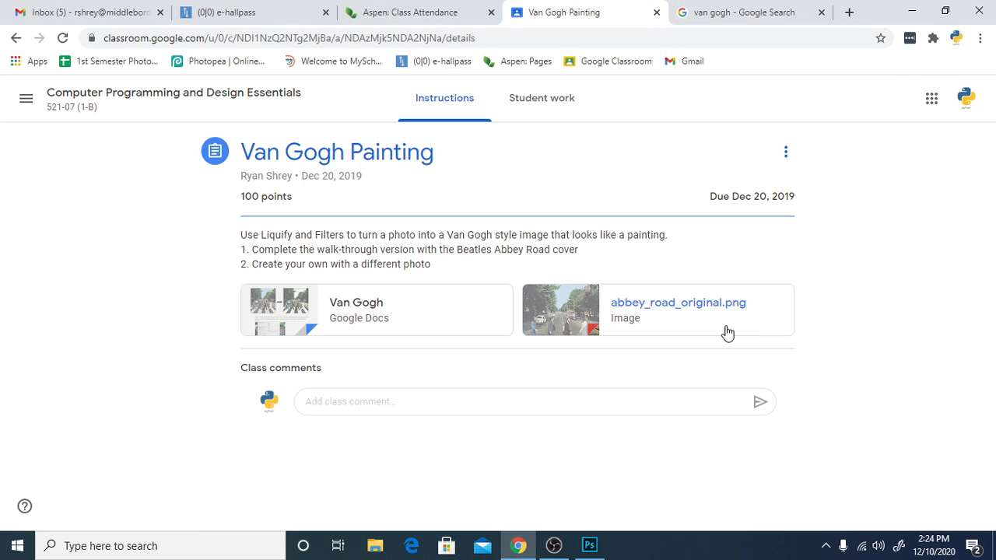
{"action": "left_click", "coordinate": [676, 318]}
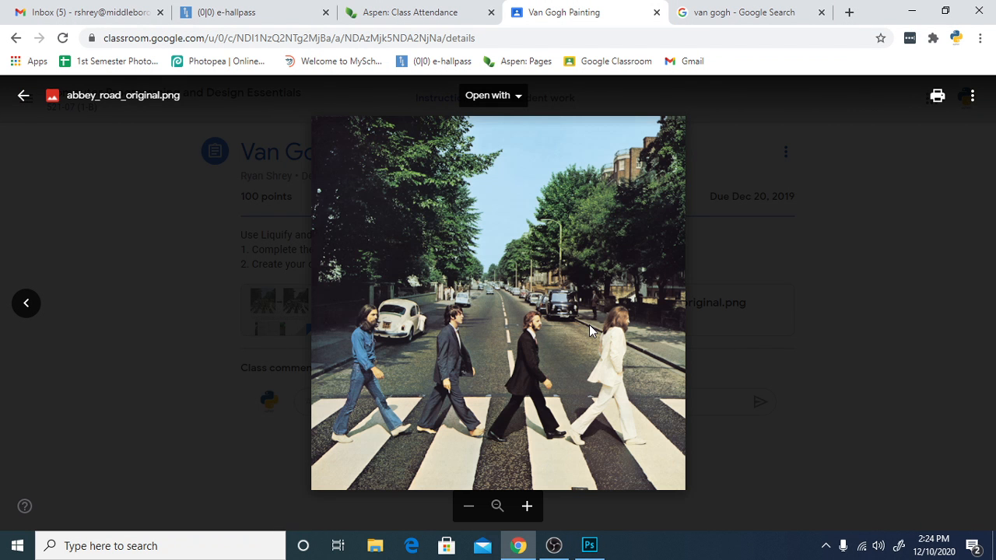
{"action": "right_click", "coordinate": [510, 311]}
{"action": "left_click", "coordinate": [569, 358]}
Switch to Photoshop, create a 625 x 625 px document from the Clipboard preset, and paste the copied image.
{"action": "left_click", "coordinate": [588, 545]}
{"action": "left_click", "coordinate": [39, 10]}
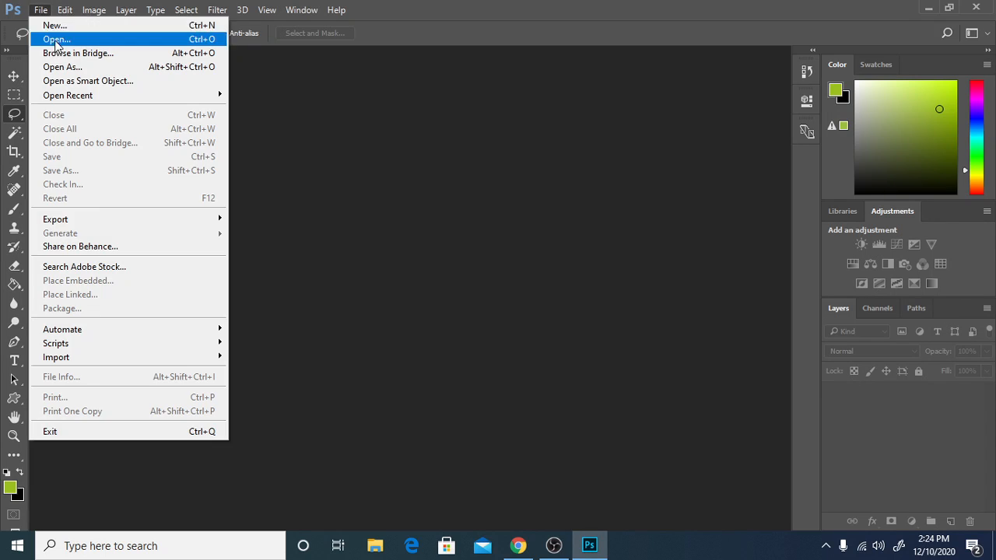
{"action": "left_click", "coordinate": [59, 26]}
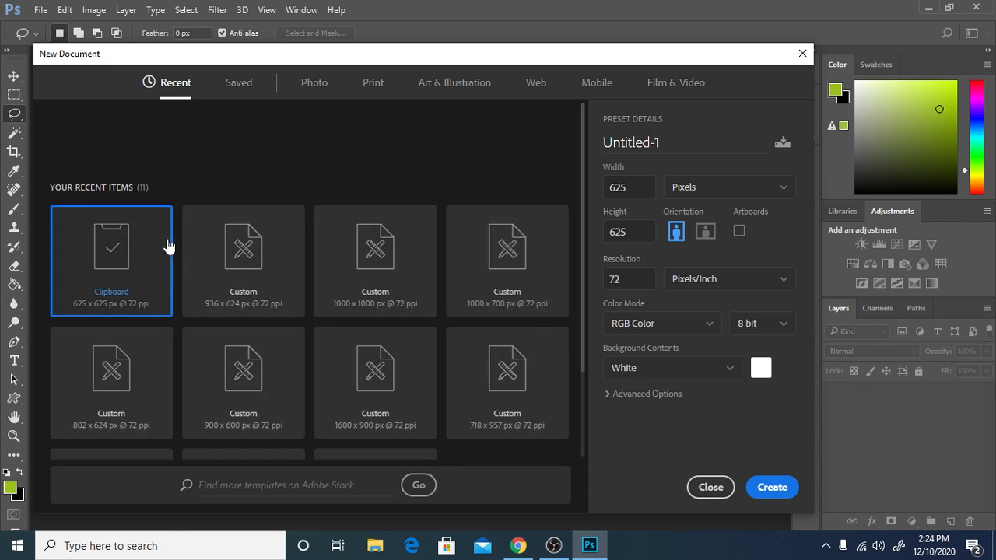
{"action": "left_click", "coordinate": [774, 487]}
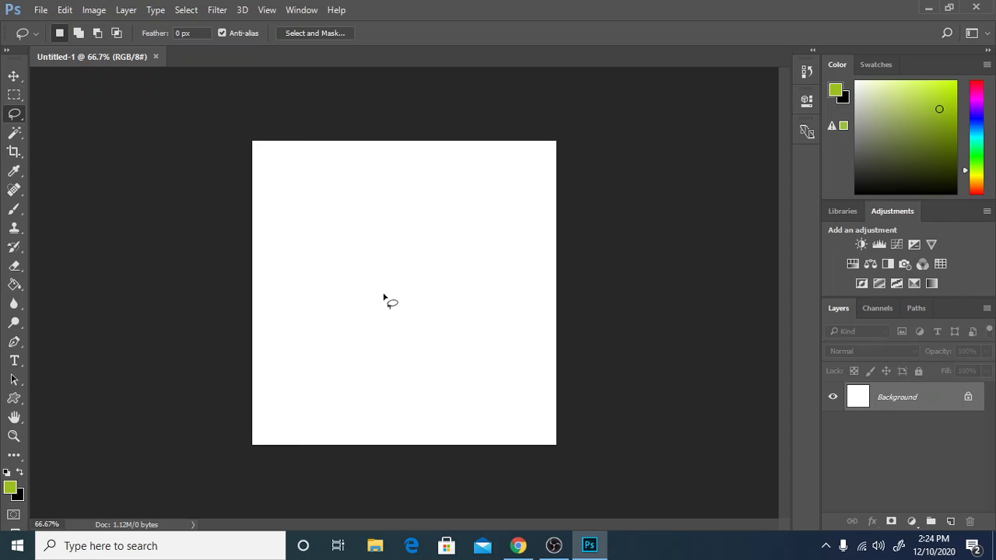
{"action": "key", "text": "ctrl+v"}
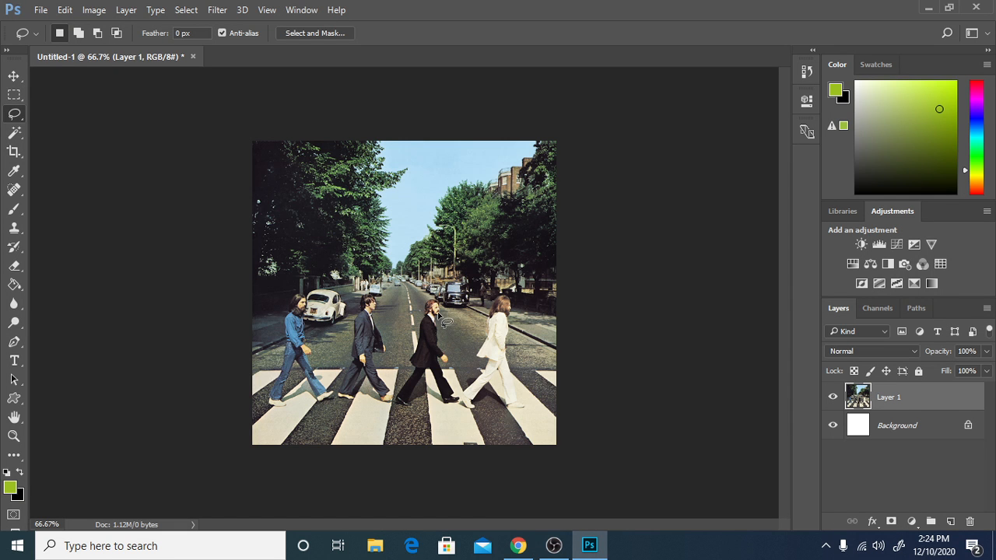
Duplicate Layer 1 and keep the copy hidden beneath the original layer.
{"action": "scroll", "coordinate": [448, 289], "scroll_direction": "up", "scroll_amount": 2}
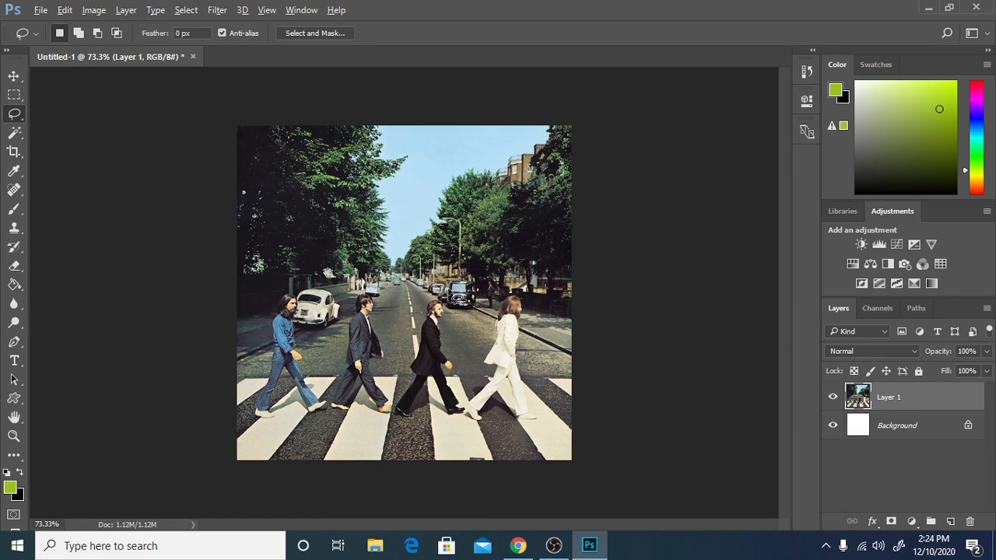
{"action": "key", "text": "alt"}
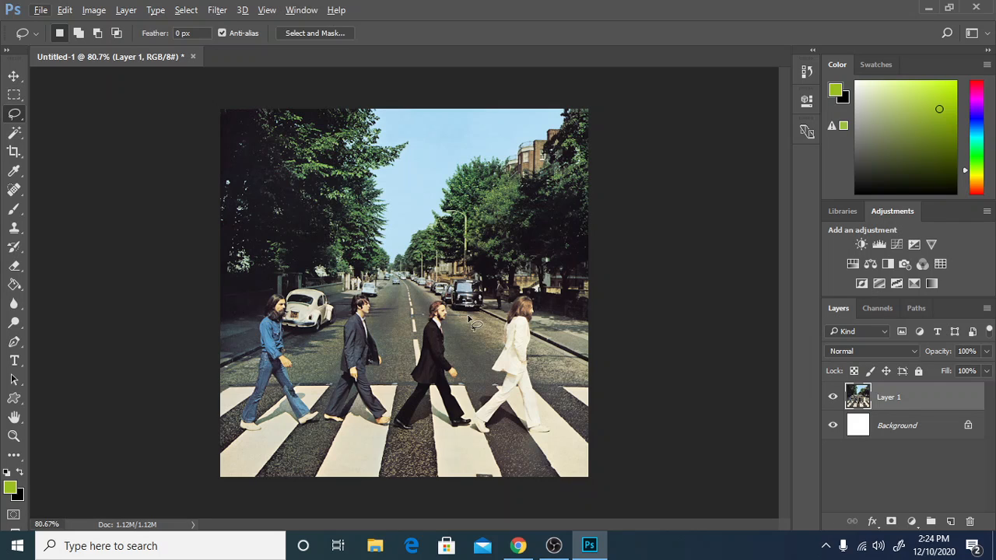
{"action": "right_click", "coordinate": [889, 401]}
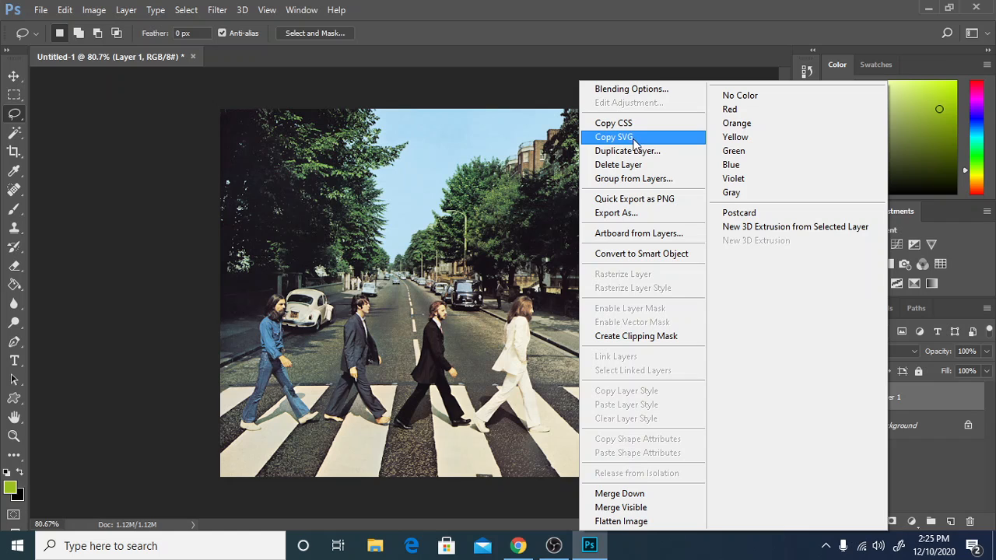
{"action": "left_click", "coordinate": [636, 150]}
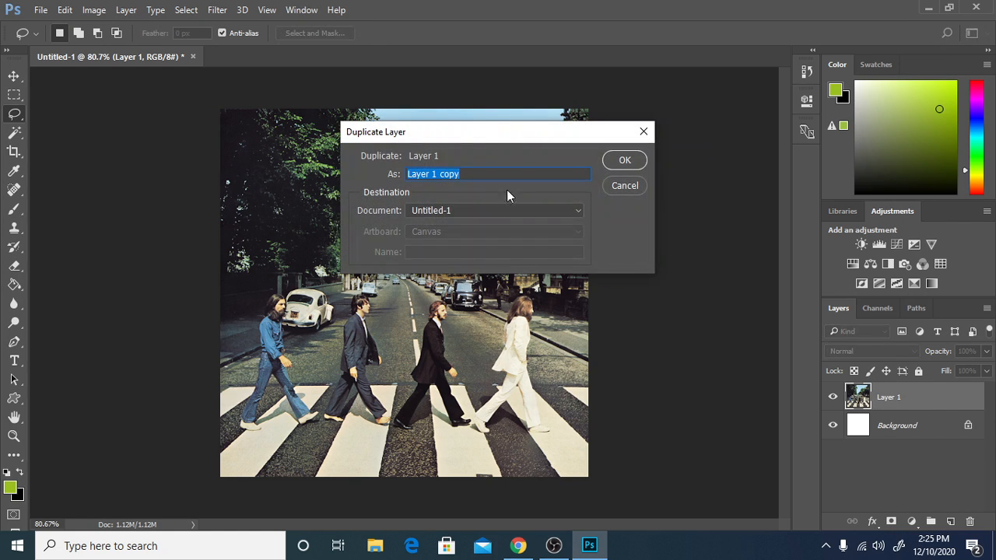
{"action": "left_click", "coordinate": [619, 162]}
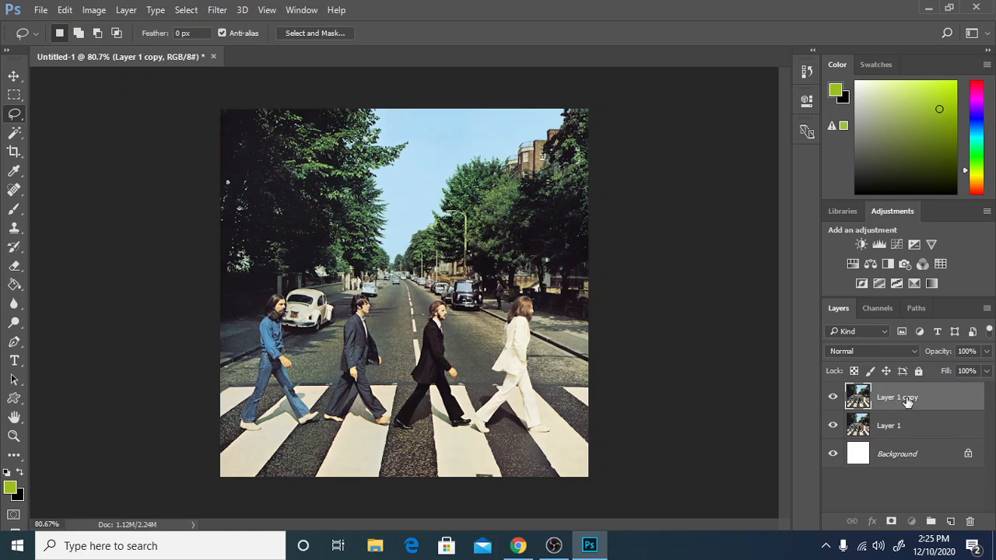
{"action": "left_click_drag", "start_coordinate": [905, 400], "coordinate": [902, 441]}
{"action": "left_click", "coordinate": [829, 428]}
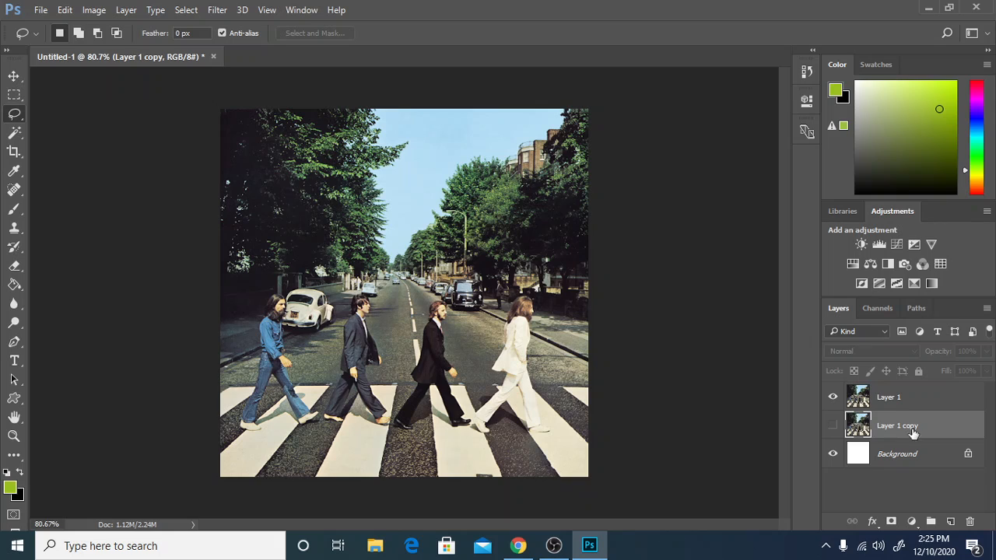
Open the Liquify filter on Layer 1 and set the brush size to 49.
{"action": "left_click", "coordinate": [898, 397]}
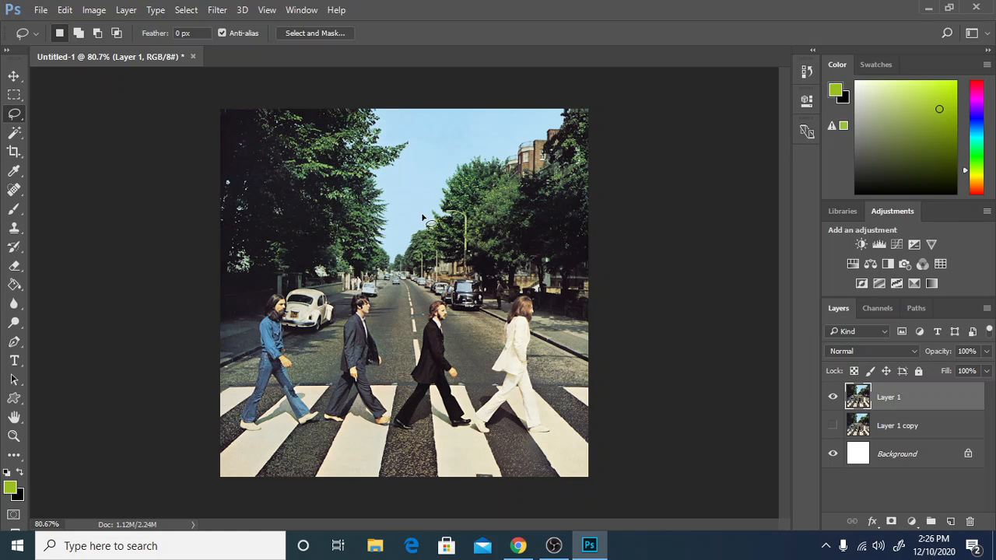
{"action": "left_click", "coordinate": [216, 10]}
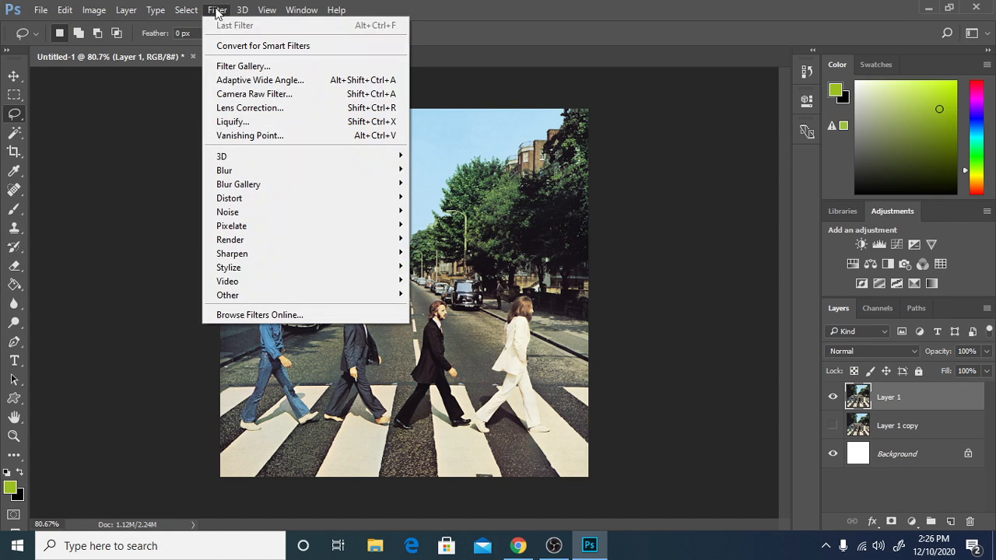
{"action": "left_click", "coordinate": [377, 14]}
{"action": "left_click", "coordinate": [226, 8]}
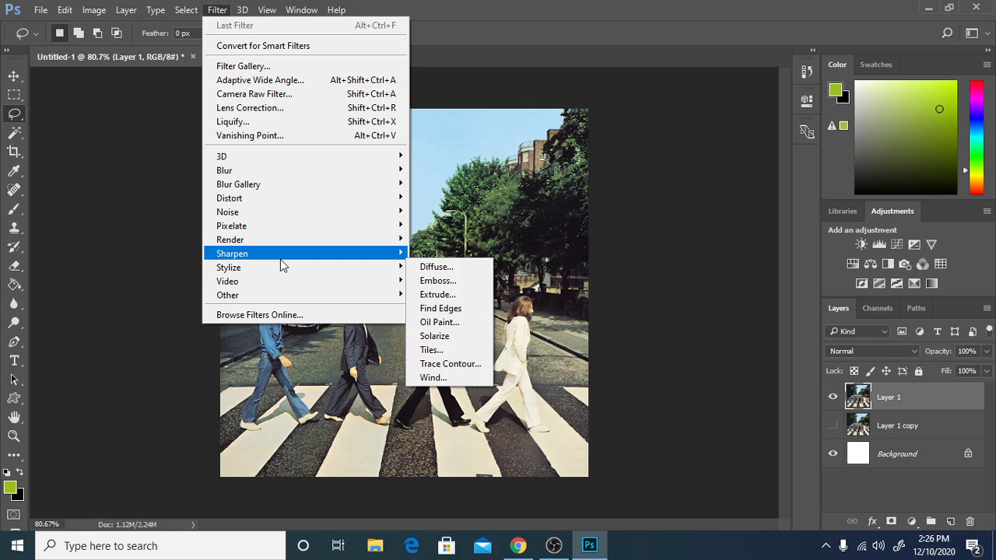
{"action": "mouse_move", "coordinate": [280, 259]}
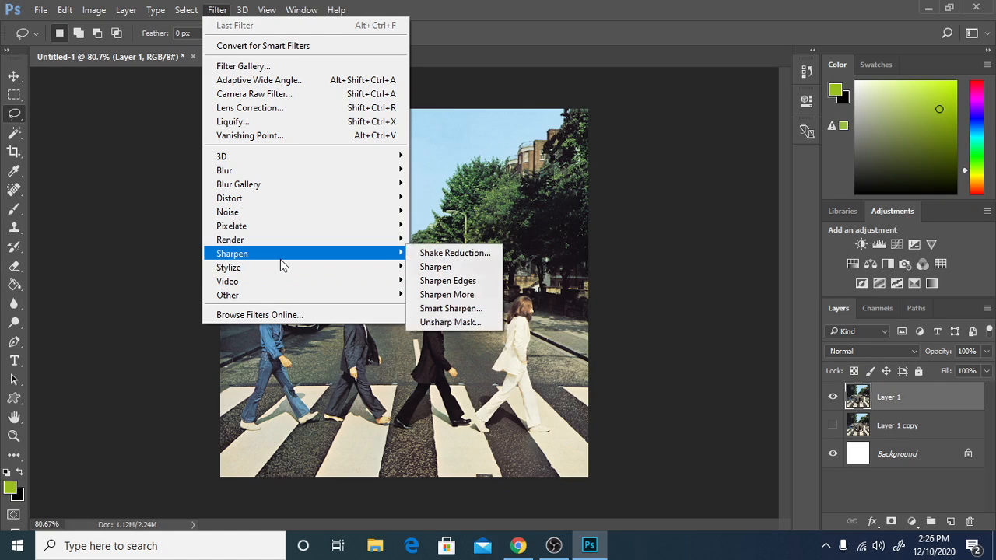
{"action": "left_click", "coordinate": [275, 122]}
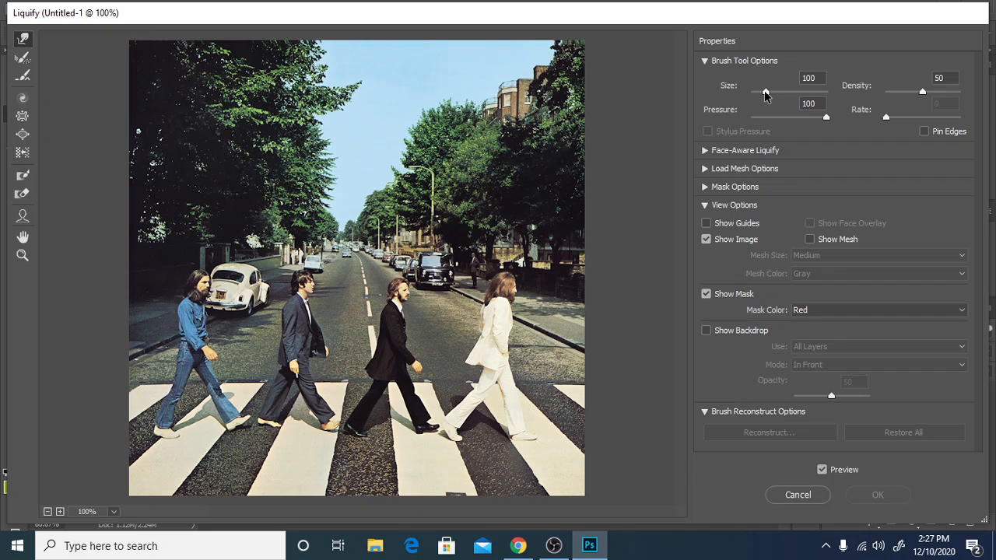
{"action": "left_click_drag", "start_coordinate": [764, 90], "coordinate": [766, 94]}
{"action": "left_click_drag", "start_coordinate": [765, 92], "coordinate": [762, 92]}
Warp the trees on both sides of the road into curved, painterly swirls with the size 49 brush.
{"action": "mouse_move", "coordinate": [251, 115]}
{"action": "left_mouse_down"}
{"action": "mouse_move", "coordinate": [233, 79]}
{"action": "mouse_move", "coordinate": [242, 109]}
{"action": "mouse_move", "coordinate": [218, 106]}
{"action": "mouse_move", "coordinate": [227, 110]}
{"action": "mouse_move", "coordinate": [179, 157]}
{"action": "mouse_move", "coordinate": [226, 143]}
{"action": "mouse_move", "coordinate": [217, 114]}
{"action": "mouse_move", "coordinate": [231, 175]}
{"action": "mouse_move", "coordinate": [248, 131]}
{"action": "mouse_move", "coordinate": [248, 142]}
{"action": "mouse_move", "coordinate": [285, 146]}
{"action": "mouse_move", "coordinate": [249, 79]}
{"action": "mouse_move", "coordinate": [271, 58]}
{"action": "mouse_move", "coordinate": [217, 67]}
{"action": "left_mouse_up"}
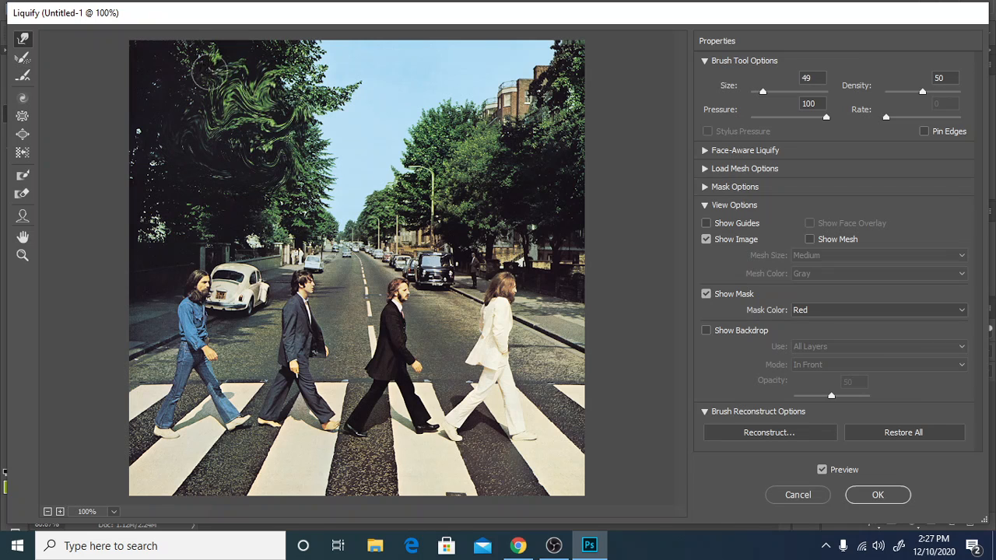
{"action": "mouse_move", "coordinate": [167, 108]}
{"action": "left_mouse_down"}
{"action": "mouse_move", "coordinate": [203, 141]}
{"action": "mouse_move", "coordinate": [183, 214]}
{"action": "mouse_move", "coordinate": [252, 161]}
{"action": "mouse_move", "coordinate": [278, 204]}
{"action": "mouse_move", "coordinate": [289, 164]}
{"action": "mouse_move", "coordinate": [265, 189]}
{"action": "mouse_move", "coordinate": [302, 157]}
{"action": "mouse_move", "coordinate": [295, 182]}
{"action": "mouse_move", "coordinate": [280, 152]}
{"action": "mouse_move", "coordinate": [357, 97]}
{"action": "mouse_move", "coordinate": [331, 91]}
{"action": "mouse_move", "coordinate": [347, 105]}
{"action": "mouse_move", "coordinate": [280, 51]}
{"action": "mouse_move", "coordinate": [263, 78]}
{"action": "mouse_move", "coordinate": [304, 72]}
{"action": "left_mouse_up"}
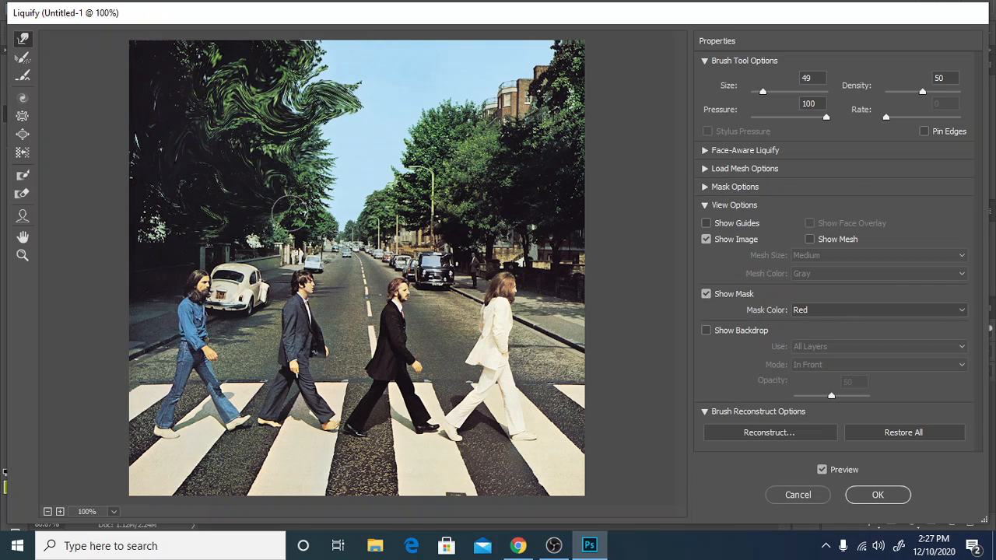
{"action": "mouse_move", "coordinate": [289, 214]}
{"action": "left_mouse_down"}
{"action": "mouse_move", "coordinate": [320, 190]}
{"action": "mouse_move", "coordinate": [316, 168]}
{"action": "mouse_move", "coordinate": [296, 190]}
{"action": "left_mouse_up"}
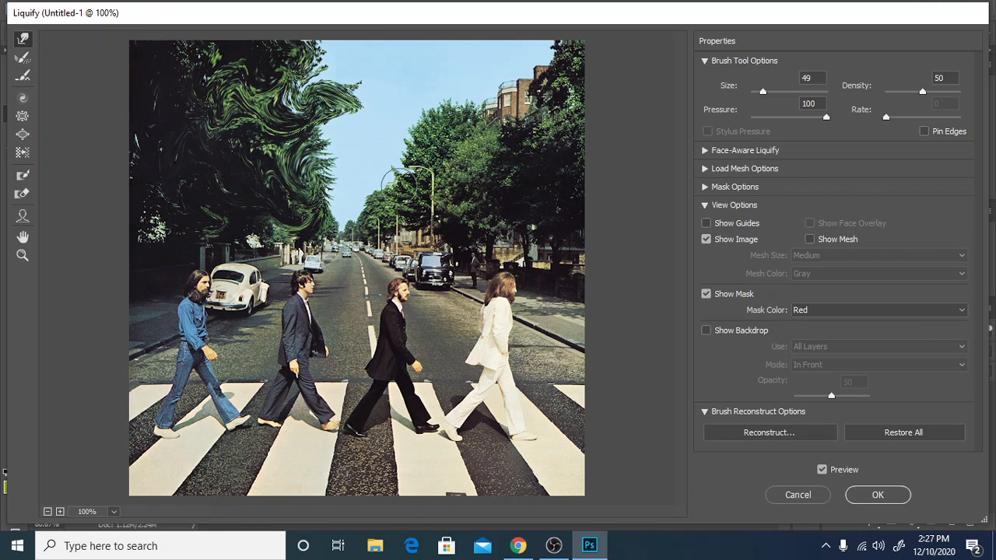
{"action": "mouse_move", "coordinate": [361, 221]}
{"action": "left_mouse_down"}
{"action": "mouse_move", "coordinate": [402, 221]}
{"action": "mouse_move", "coordinate": [454, 165]}
{"action": "mouse_move", "coordinate": [463, 120]}
{"action": "mouse_move", "coordinate": [443, 156]}
{"action": "mouse_move", "coordinate": [501, 190]}
{"action": "mouse_move", "coordinate": [534, 166]}
{"action": "mouse_move", "coordinate": [555, 124]}
{"action": "mouse_move", "coordinate": [554, 81]}
{"action": "mouse_move", "coordinate": [535, 126]}
{"action": "mouse_move", "coordinate": [545, 113]}
{"action": "mouse_move", "coordinate": [536, 81]}
{"action": "mouse_move", "coordinate": [568, 47]}
{"action": "mouse_move", "coordinate": [568, 66]}
{"action": "mouse_move", "coordinate": [544, 86]}
{"action": "mouse_move", "coordinate": [565, 60]}
{"action": "mouse_move", "coordinate": [551, 92]}
{"action": "left_mouse_up"}
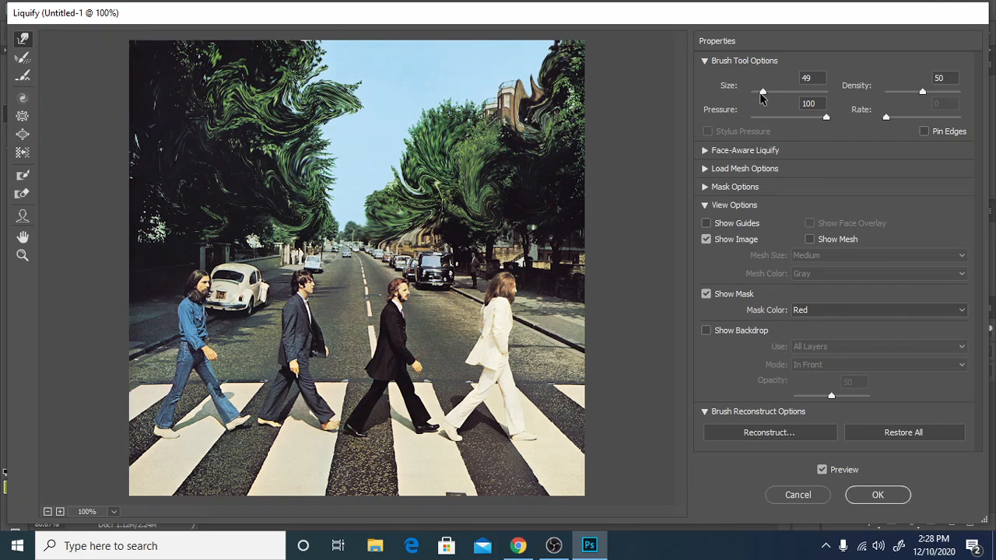
Set the Liquify brush size to 15 and smear the brick building and the distant cars along the road.
{"action": "left_click_drag", "start_coordinate": [762, 92], "coordinate": [759, 94]}
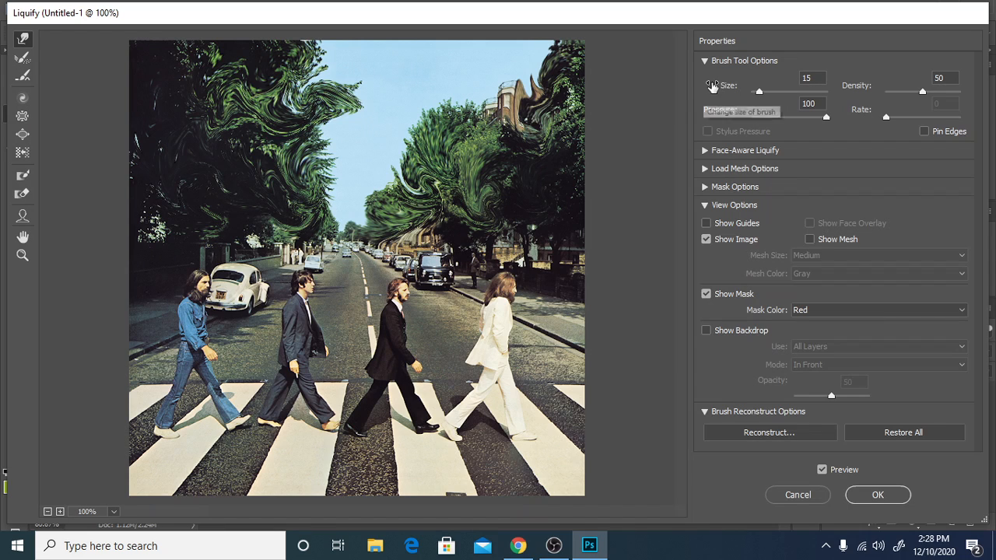
{"action": "mouse_move", "coordinate": [478, 109]}
{"action": "left_mouse_down"}
{"action": "mouse_move", "coordinate": [510, 95]}
{"action": "mouse_move", "coordinate": [498, 104]}
{"action": "mouse_move", "coordinate": [529, 115]}
{"action": "left_mouse_up"}
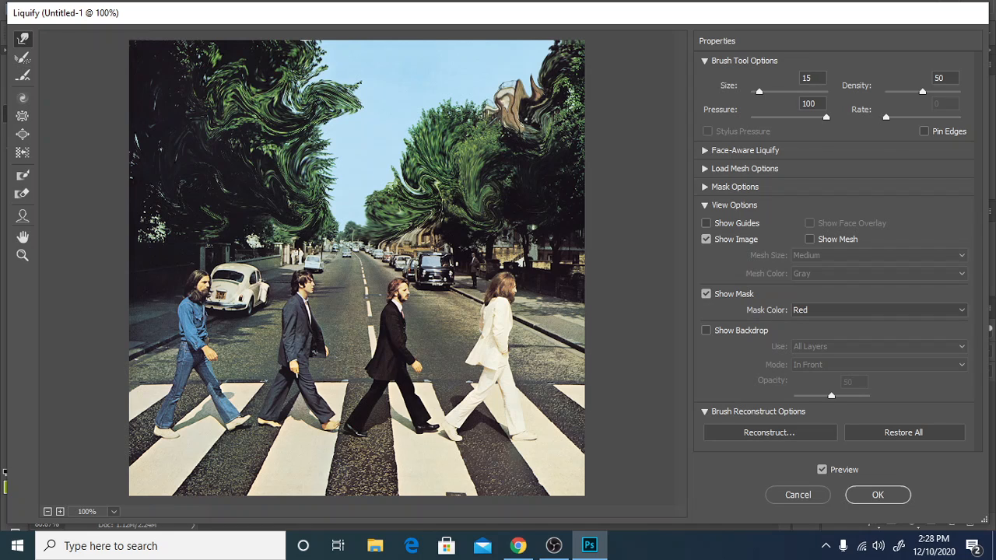
{"action": "mouse_move", "coordinate": [389, 253]}
{"action": "left_mouse_down"}
{"action": "mouse_move", "coordinate": [465, 259]}
{"action": "mouse_move", "coordinate": [448, 280]}
{"action": "mouse_move", "coordinate": [449, 263]}
{"action": "mouse_move", "coordinate": [442, 280]}
{"action": "mouse_move", "coordinate": [472, 246]}
{"action": "mouse_move", "coordinate": [469, 269]}
{"action": "mouse_move", "coordinate": [491, 252]}
{"action": "mouse_move", "coordinate": [476, 279]}
{"action": "mouse_move", "coordinate": [471, 261]}
{"action": "mouse_move", "coordinate": [509, 222]}
{"action": "mouse_move", "coordinate": [496, 250]}
{"action": "mouse_move", "coordinate": [506, 239]}
{"action": "mouse_move", "coordinate": [335, 265]}
{"action": "mouse_move", "coordinate": [357, 259]}
{"action": "mouse_move", "coordinate": [365, 277]}
{"action": "mouse_move", "coordinate": [370, 259]}
{"action": "mouse_move", "coordinate": [353, 264]}
{"action": "mouse_move", "coordinate": [367, 276]}
{"action": "mouse_move", "coordinate": [343, 258]}
{"action": "left_mouse_up"}
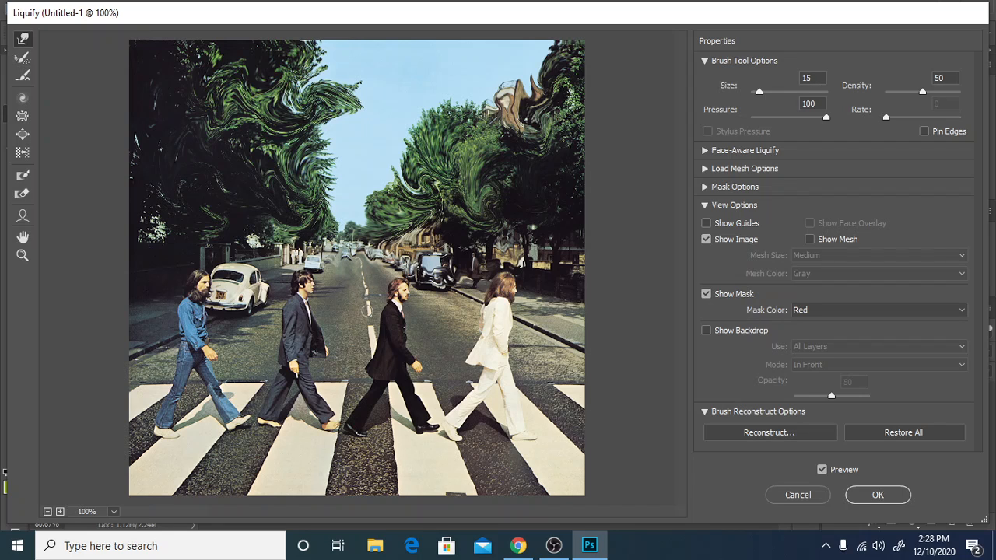
Smear the parked white Beetle and the small car behind it with the size 15 Liquify brush.
{"action": "left_click_drag", "start_coordinate": [334, 265], "coordinate": [317, 259]}
{"action": "mouse_move", "coordinate": [251, 264]}
{"action": "left_mouse_down"}
{"action": "mouse_move", "coordinate": [258, 272]}
{"action": "mouse_move", "coordinate": [241, 256]}
{"action": "mouse_move", "coordinate": [250, 303]}
{"action": "left_mouse_up"}
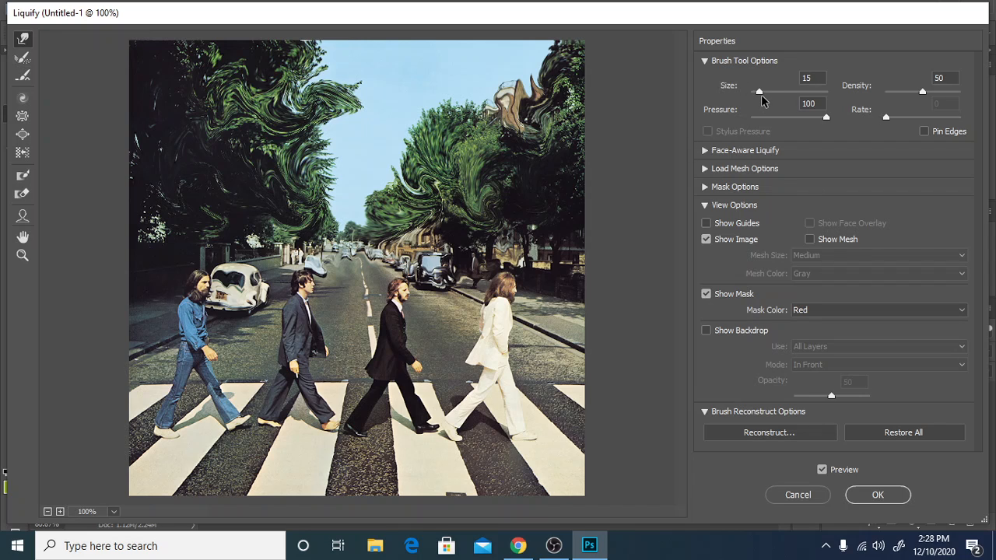
Set the Liquify brush size to 8, smear the hair and faces of the walking figures, and apply the Liquify filter.
{"action": "left_click_drag", "start_coordinate": [760, 92], "coordinate": [755, 91]}
{"action": "left_click_drag", "start_coordinate": [753, 93], "coordinate": [757, 93]}
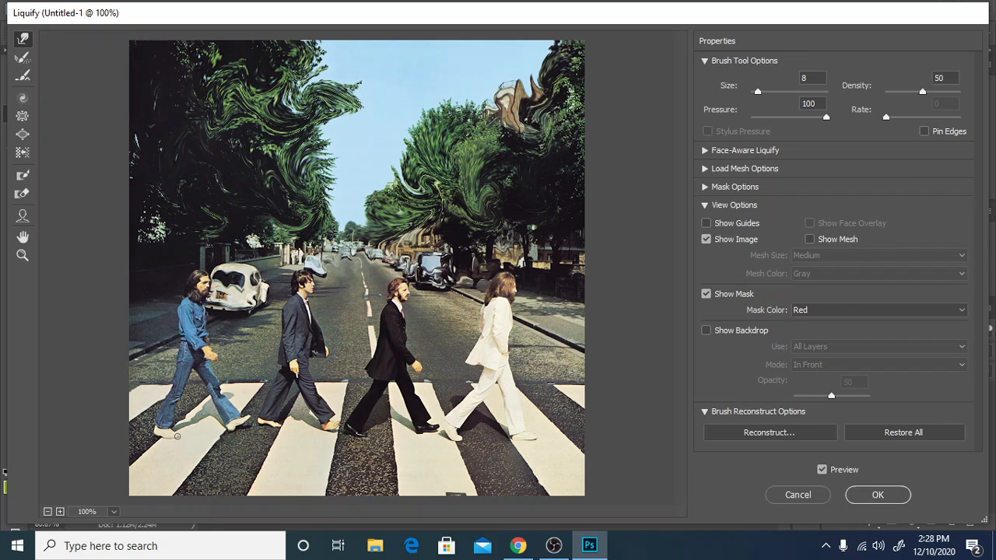
{"action": "left_click_drag", "start_coordinate": [296, 283], "coordinate": [318, 286]}
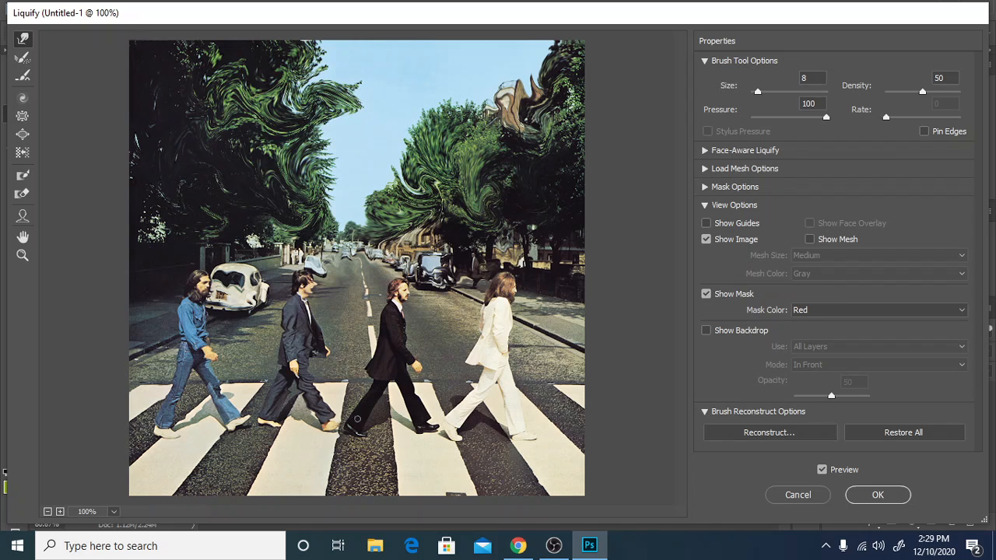
{"action": "left_click_drag", "start_coordinate": [392, 291], "coordinate": [419, 295]}
{"action": "key", "text": "alt"}
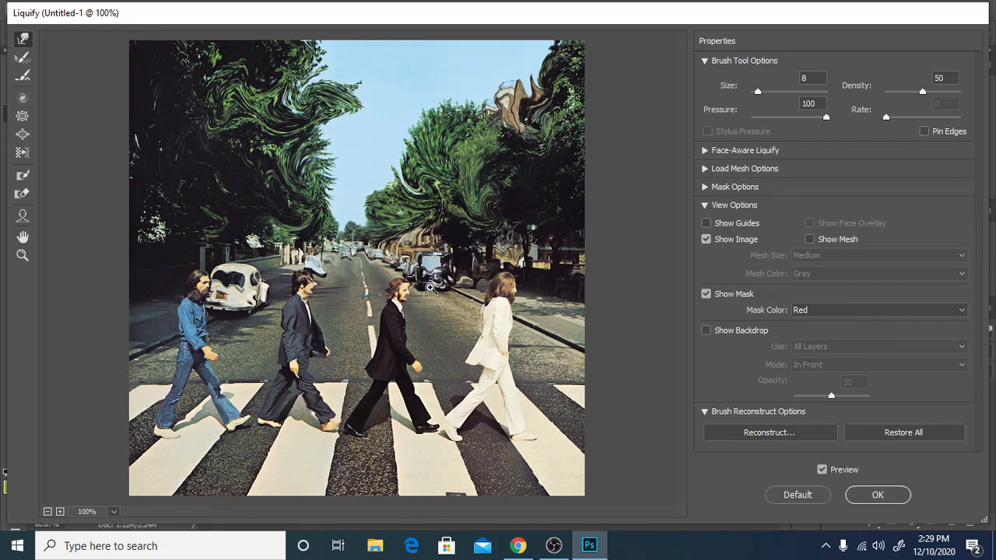
{"action": "key", "text": "ctrl+alt+z"}
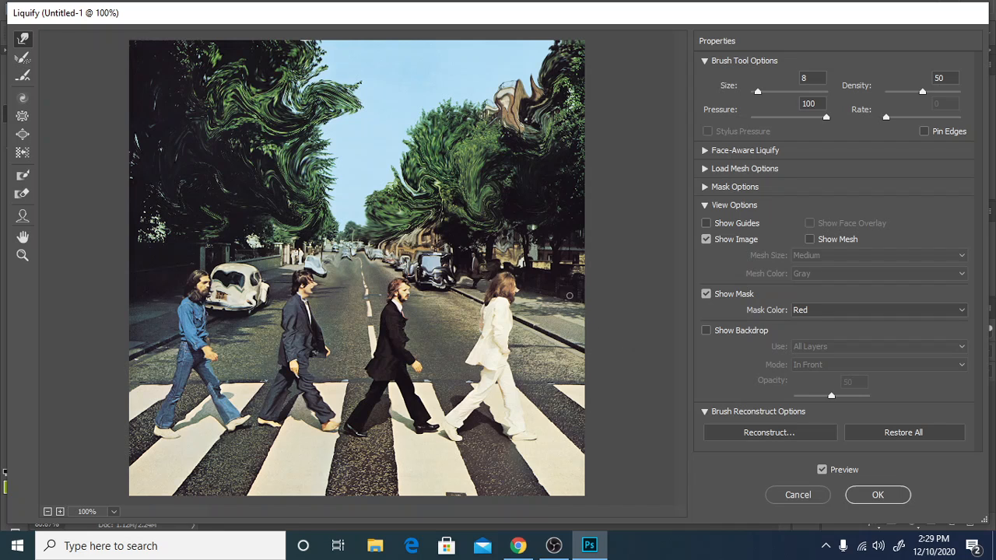
{"action": "left_click", "coordinate": [876, 496]}
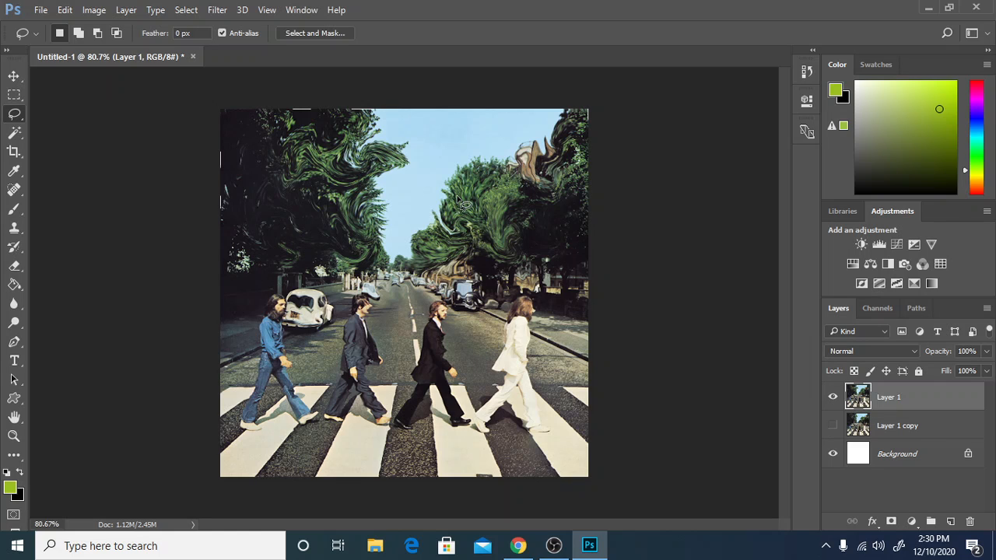
Apply the Glass distort filter to Layer 1 with distortion 3 and smoothness 3.
{"action": "left_click", "coordinate": [217, 10]}
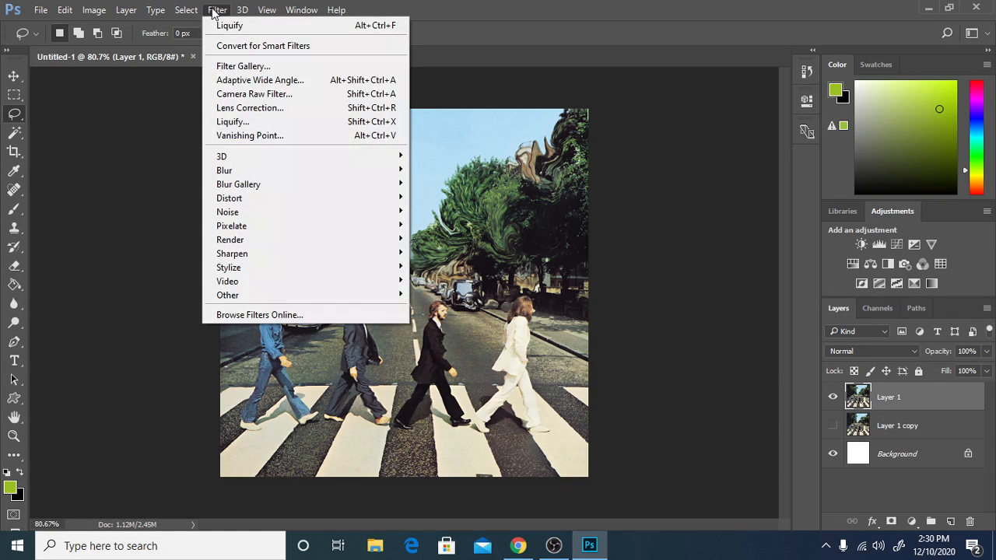
{"action": "left_click", "coordinate": [235, 67]}
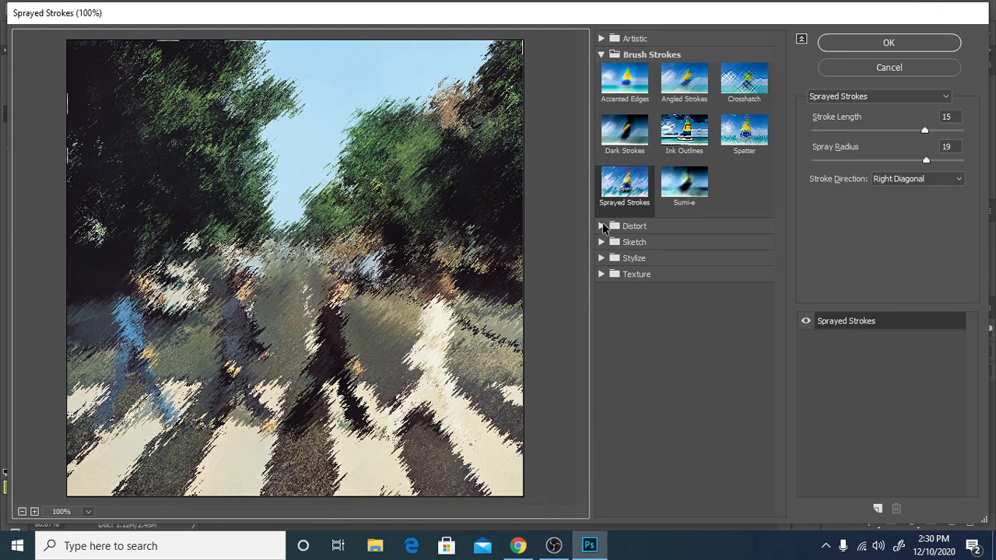
{"action": "left_click", "coordinate": [603, 226]}
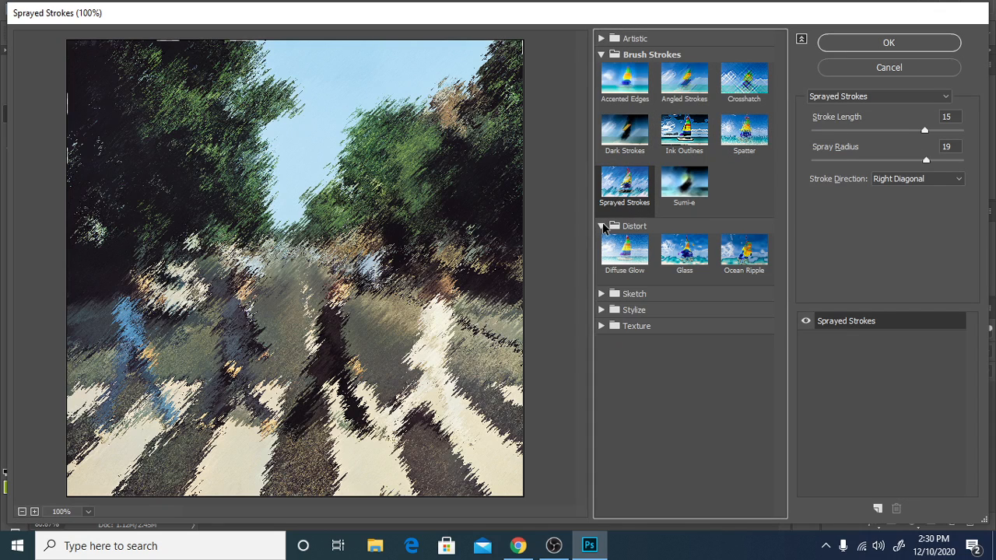
{"action": "left_click", "coordinate": [676, 251]}
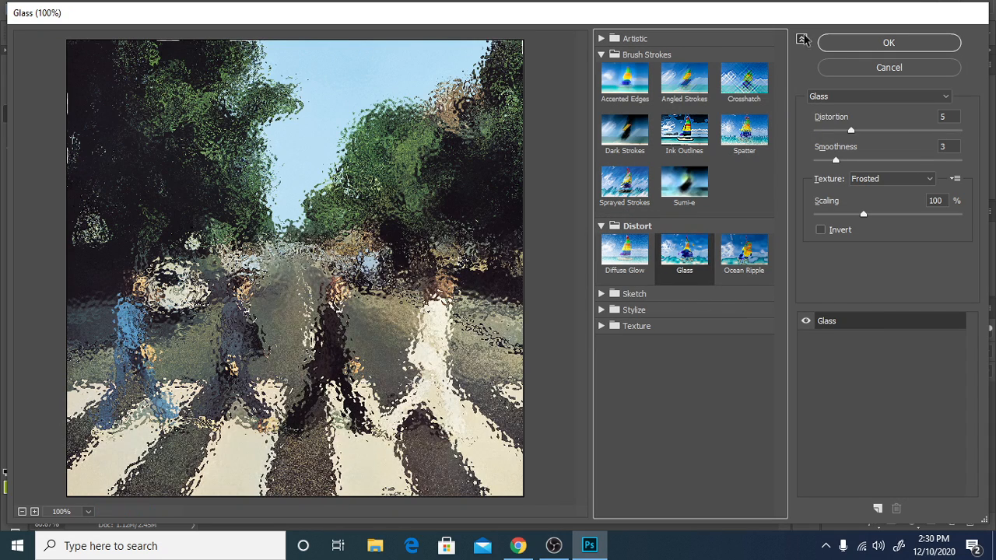
{"action": "left_click_drag", "start_coordinate": [850, 131], "coordinate": [829, 167]}
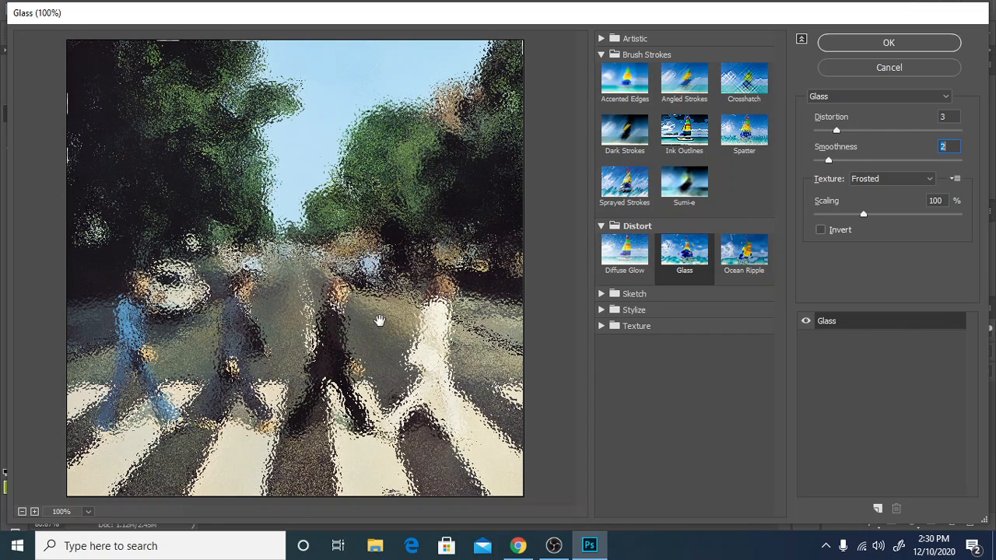
{"action": "mouse_move", "coordinate": [829, 160]}
{"action": "left_mouse_down"}
{"action": "mouse_move", "coordinate": [876, 161]}
{"action": "mouse_move", "coordinate": [836, 161]}
{"action": "left_mouse_up"}
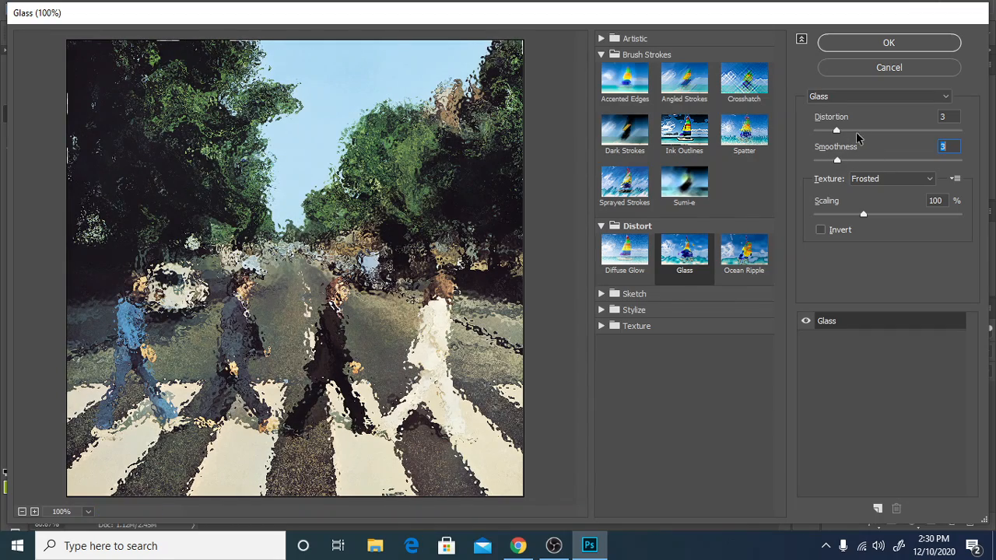
{"action": "mouse_move", "coordinate": [835, 132]}
{"action": "left_mouse_down"}
{"action": "mouse_move", "coordinate": [886, 132]}
{"action": "mouse_move", "coordinate": [838, 137]}
{"action": "left_mouse_up"}
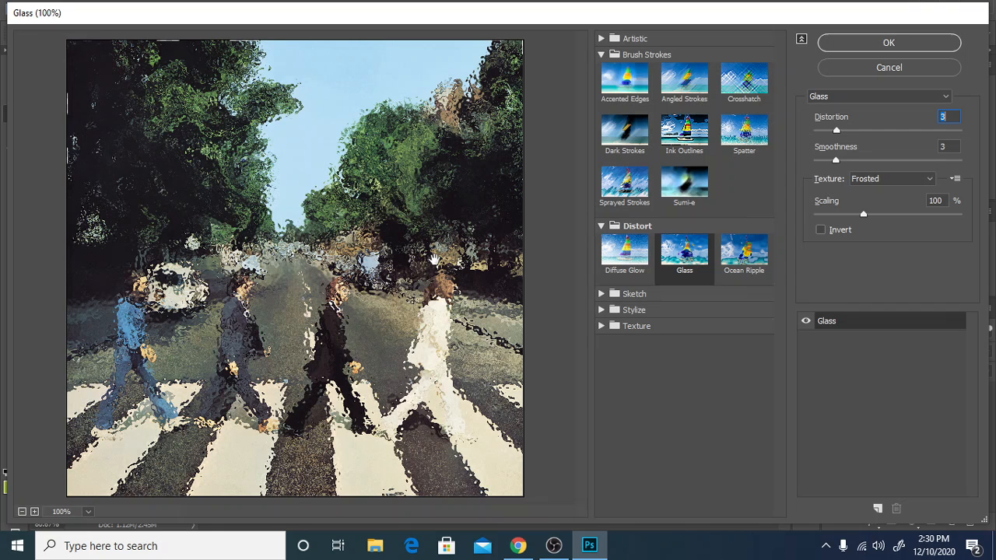
{"action": "left_click", "coordinate": [897, 41]}
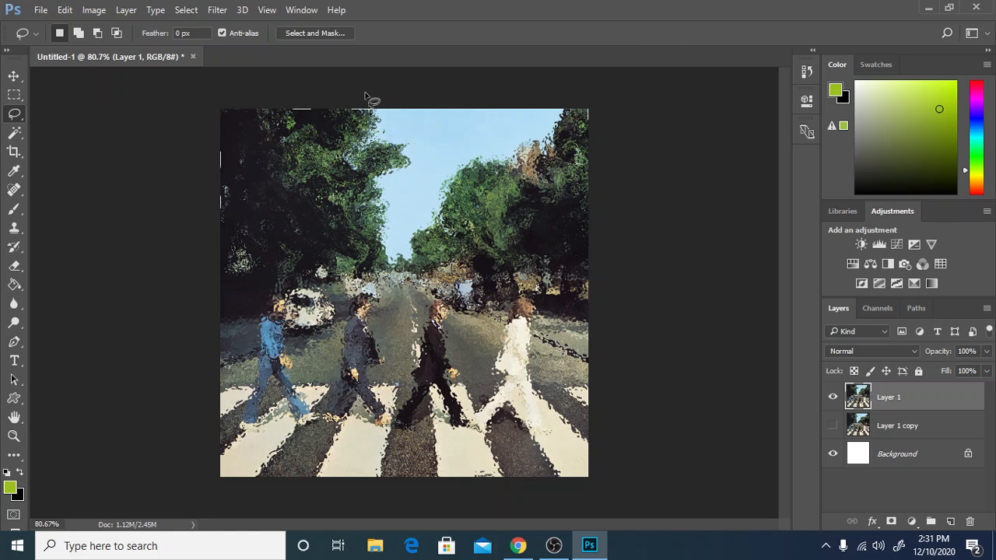
Apply the Poster Edges artistic filter to Layer 1 with edge thickness 0, edge intensity 2 and posterization 3.
{"action": "left_click", "coordinate": [217, 10]}
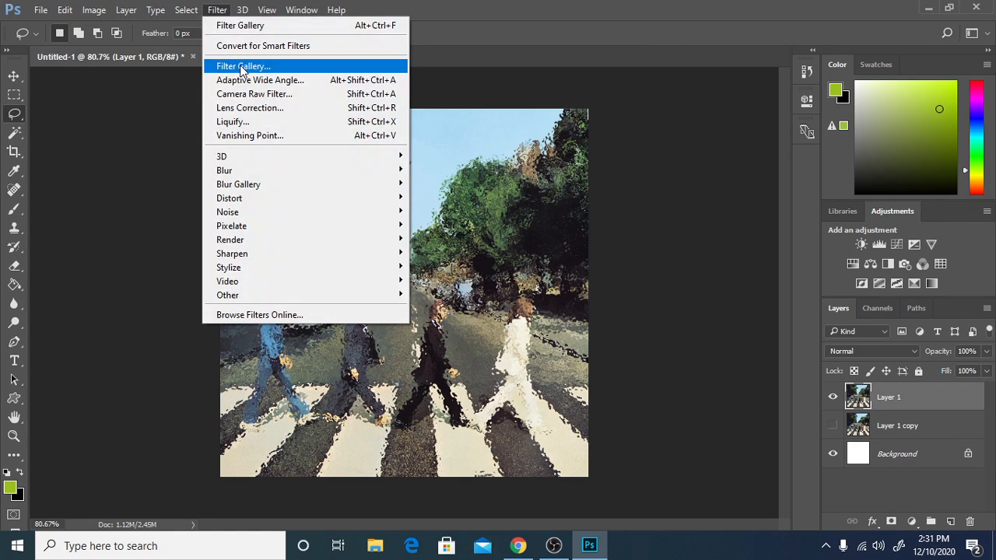
{"action": "left_click", "coordinate": [241, 67]}
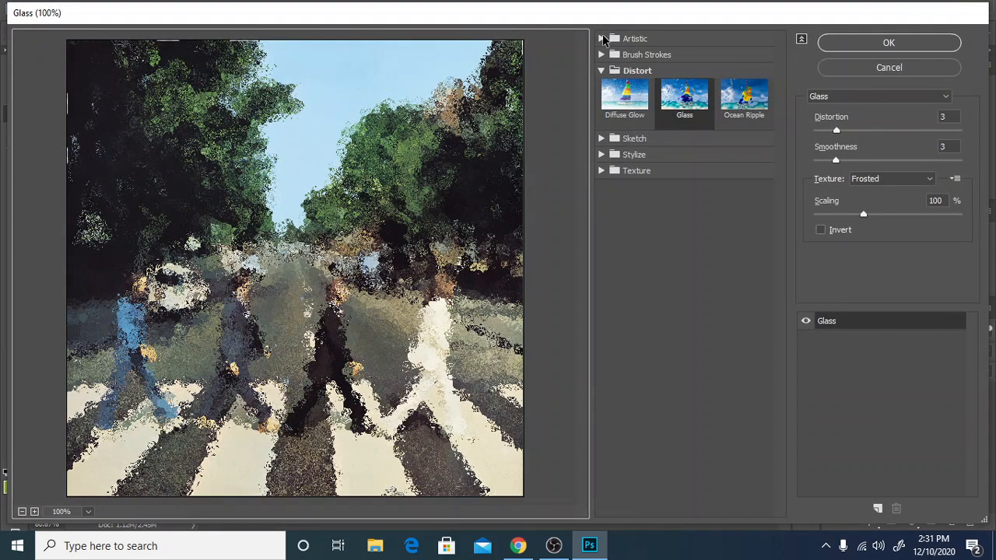
{"action": "left_click", "coordinate": [602, 39]}
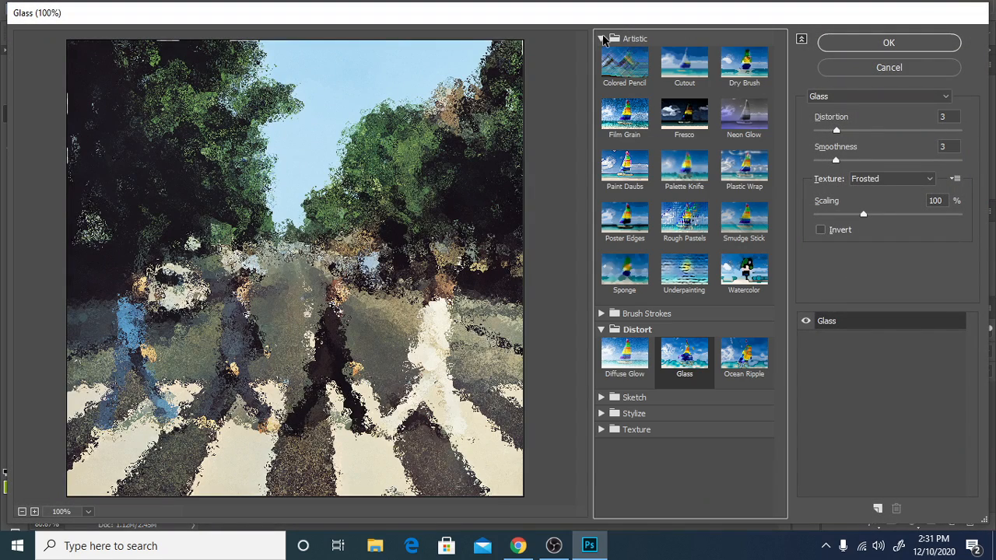
{"action": "left_click", "coordinate": [625, 223]}
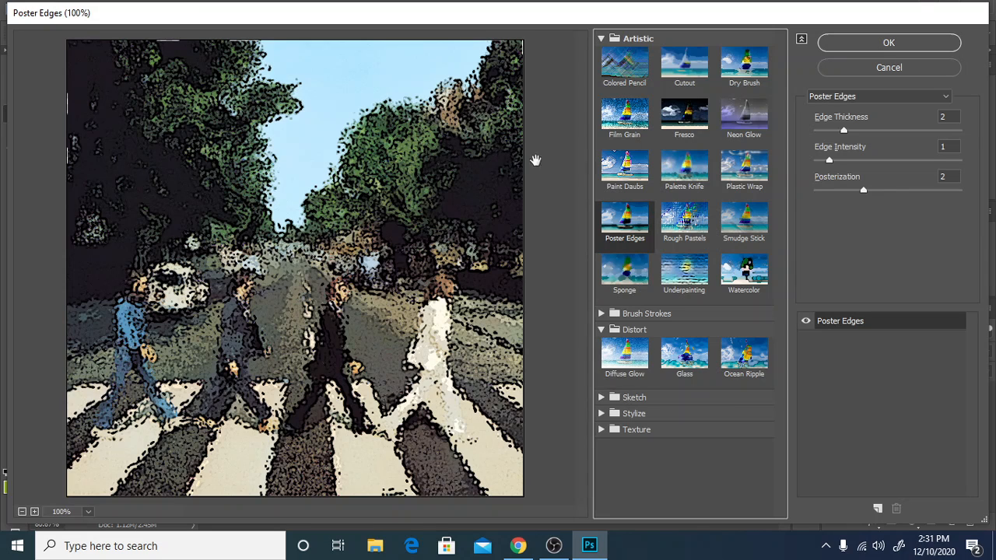
{"action": "left_click_drag", "start_coordinate": [845, 131], "coordinate": [813, 139]}
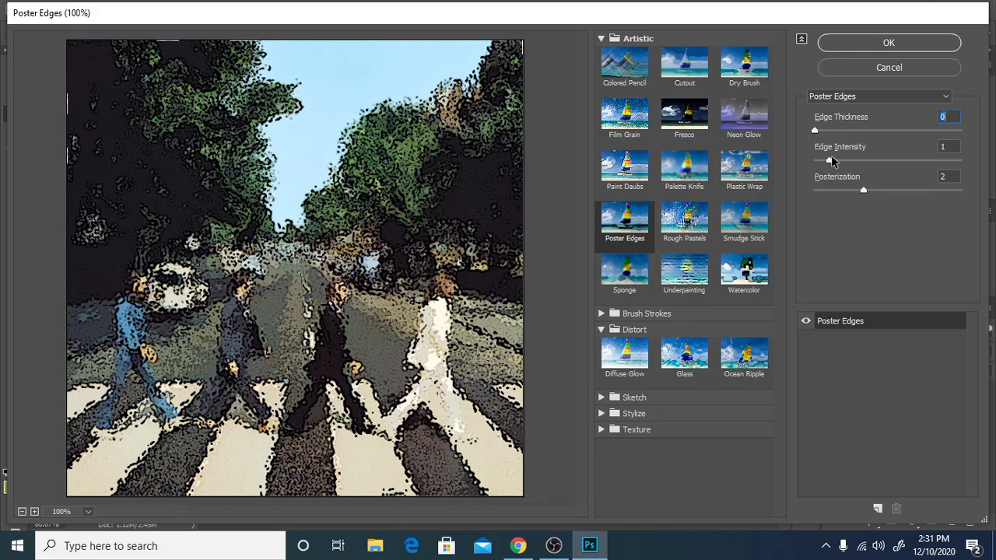
{"action": "left_click_drag", "start_coordinate": [829, 161], "coordinate": [847, 167]}
{"action": "left_click", "coordinate": [864, 190]}
{"action": "mouse_move", "coordinate": [872, 192]}
{"action": "left_mouse_down"}
{"action": "mouse_move", "coordinate": [883, 193]}
{"action": "mouse_move", "coordinate": [849, 191]}
{"action": "mouse_move", "coordinate": [907, 193]}
{"action": "mouse_move", "coordinate": [822, 195]}
{"action": "mouse_move", "coordinate": [917, 195]}
{"action": "mouse_move", "coordinate": [838, 193]}
{"action": "mouse_move", "coordinate": [884, 200]}
{"action": "left_mouse_up"}
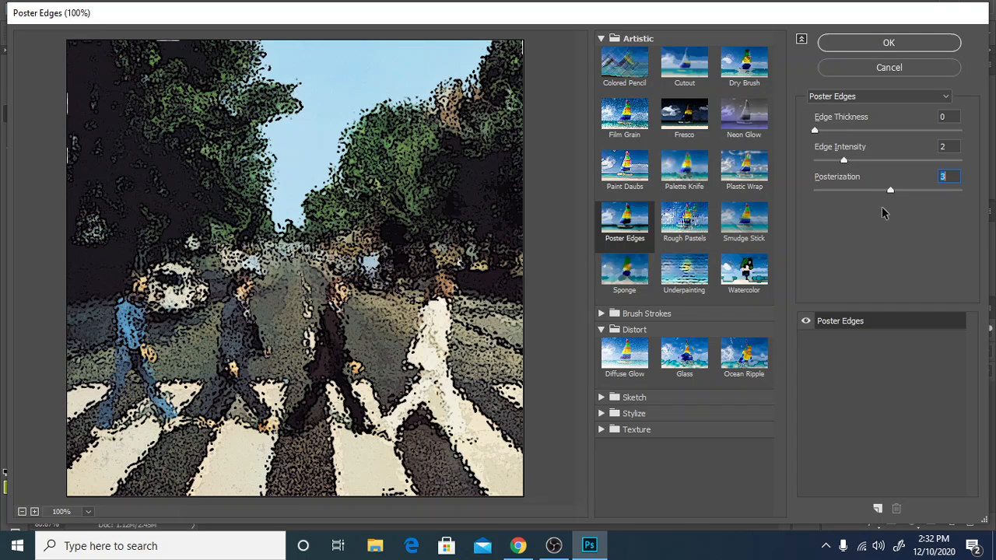
{"action": "left_click", "coordinate": [895, 47]}
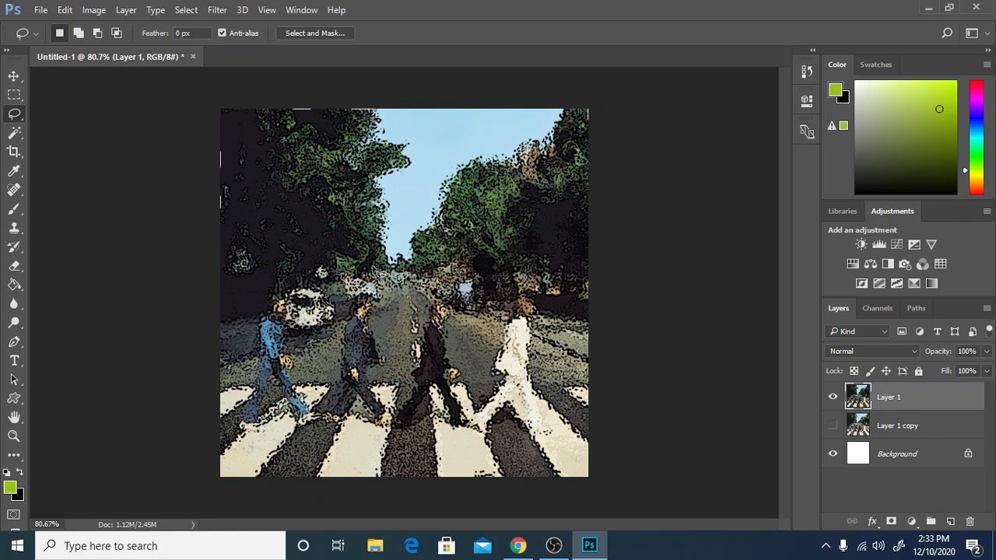
{"action": "left_click", "coordinate": [212, 9]}
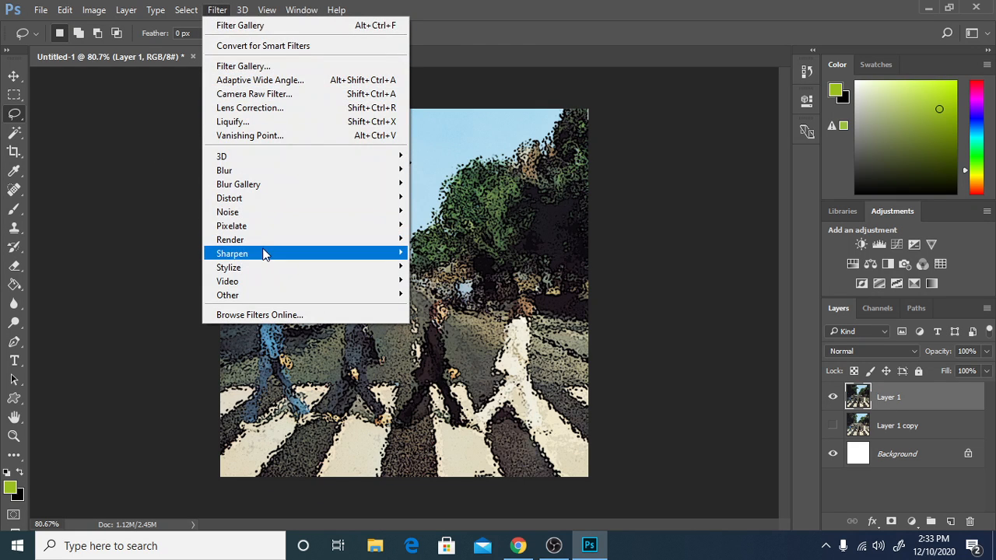
{"action": "mouse_move", "coordinate": [304, 268]}
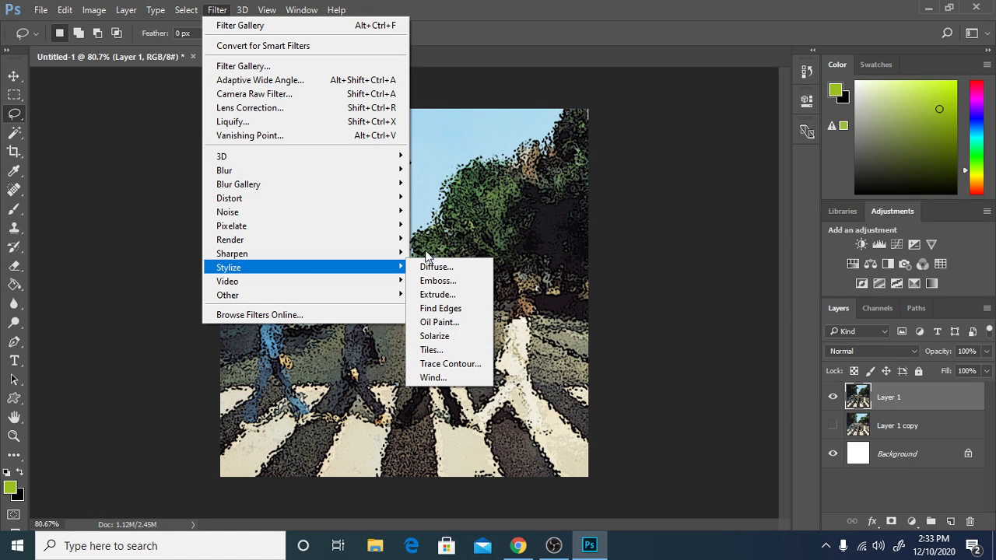
{"action": "left_click", "coordinate": [481, 18]}
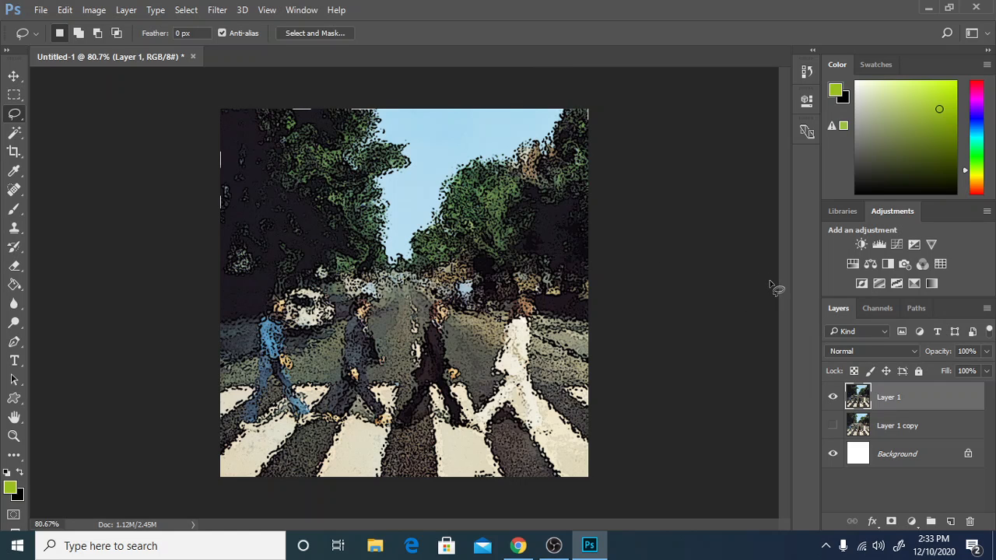
Duplicate Layer 1 and name the new layer "contour".
{"action": "right_click", "coordinate": [894, 400]}
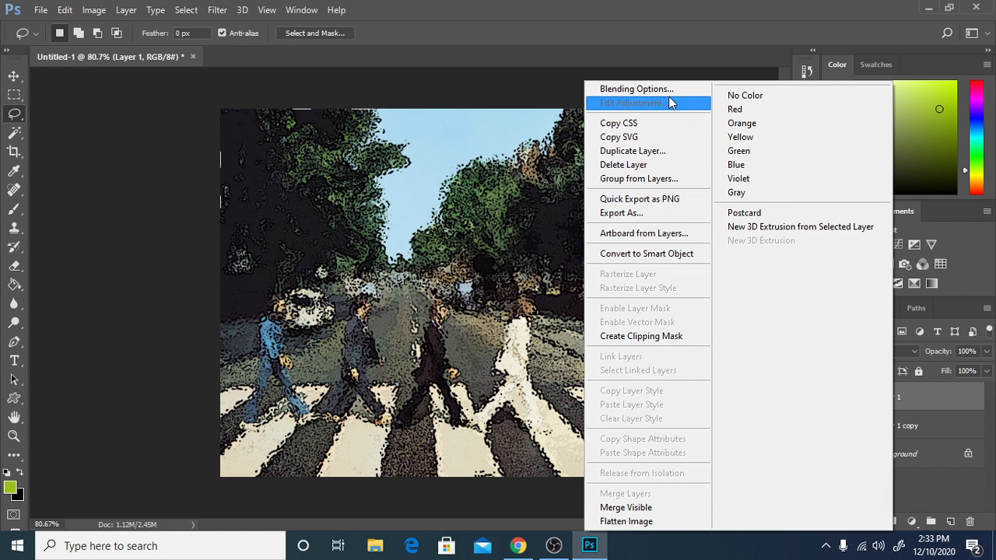
{"action": "left_click", "coordinate": [660, 149]}
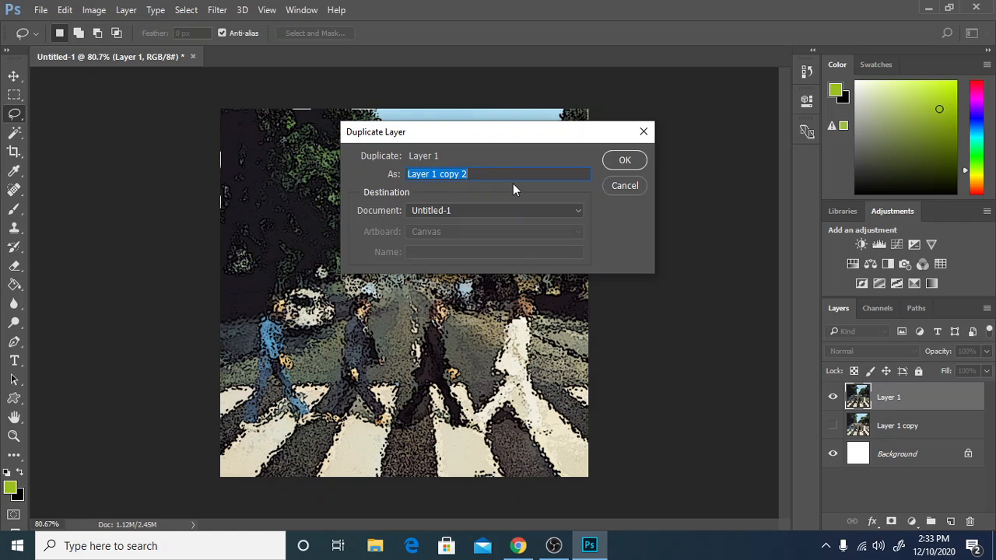
{"action": "type", "text": "contou"}
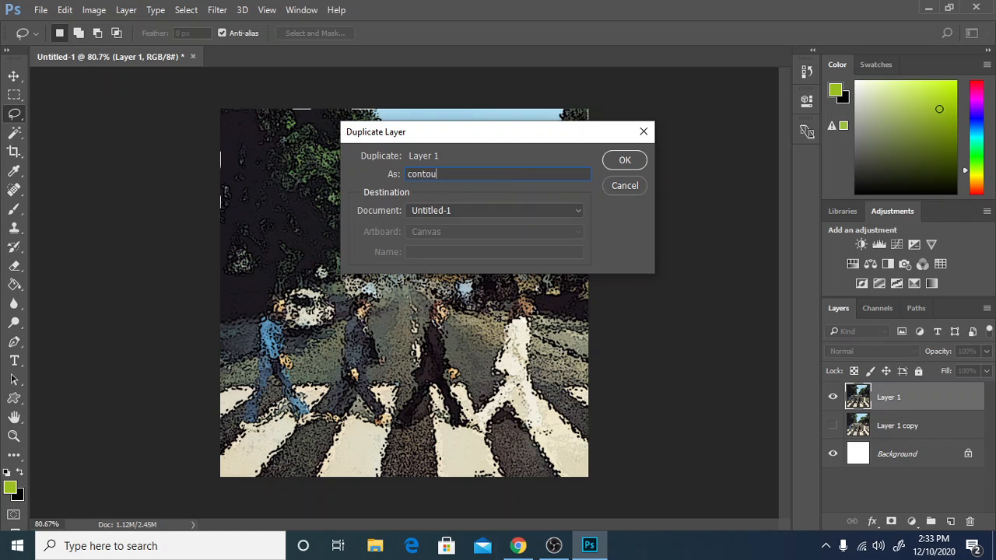
{"action": "type", "text": "r"}
{"action": "left_click", "coordinate": [632, 161]}
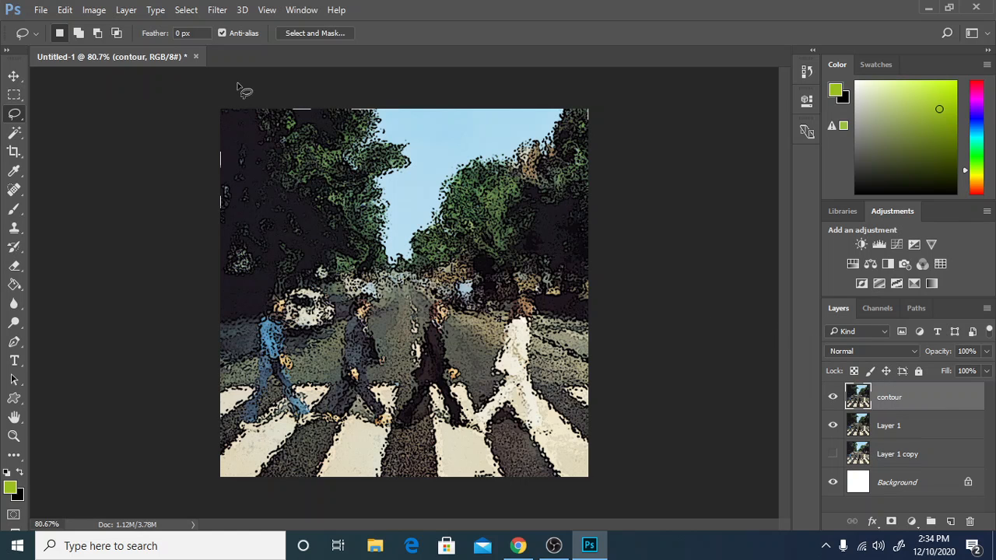
Apply the Trace Contour stylize filter to the contour layer with a level of 95.
{"action": "left_click", "coordinate": [222, 10]}
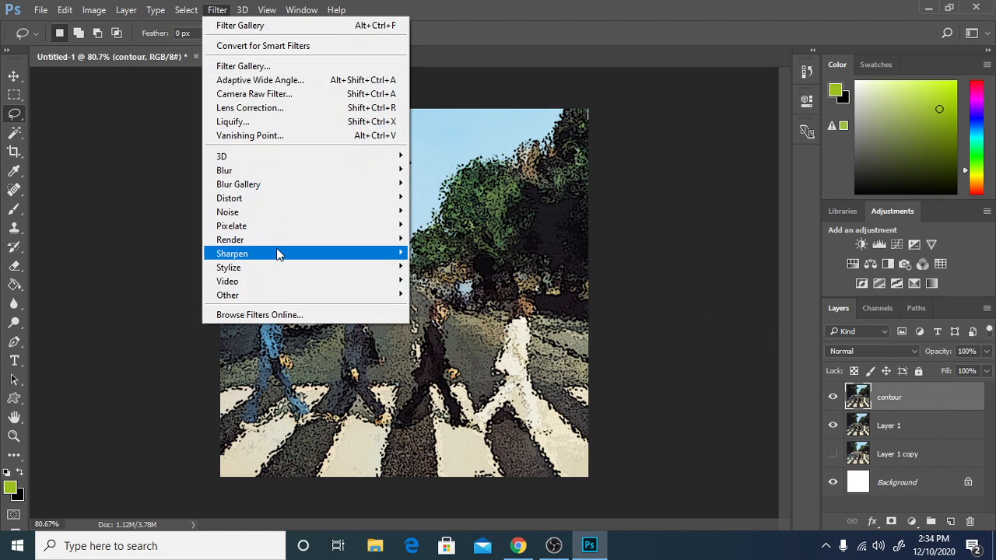
{"action": "mouse_move", "coordinate": [278, 267]}
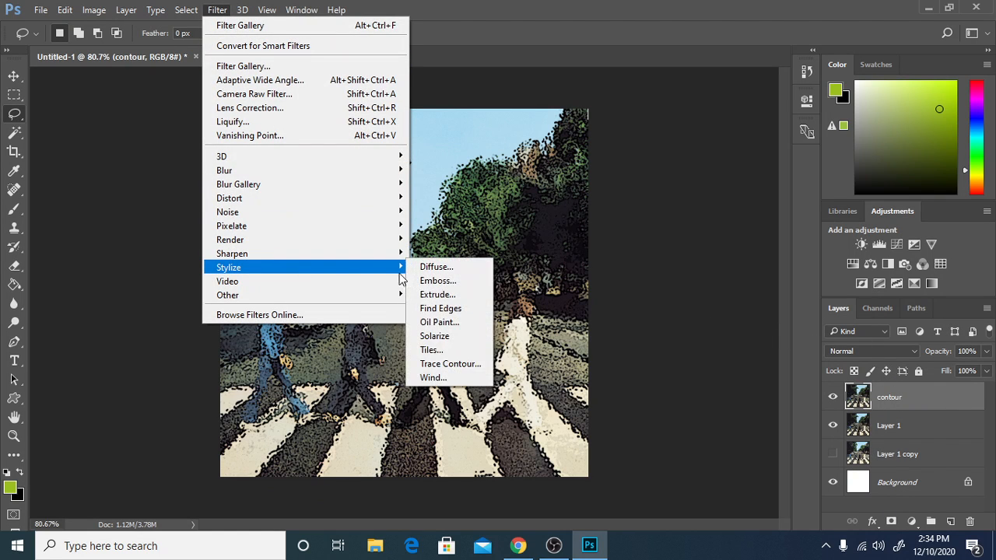
{"action": "left_click", "coordinate": [446, 367]}
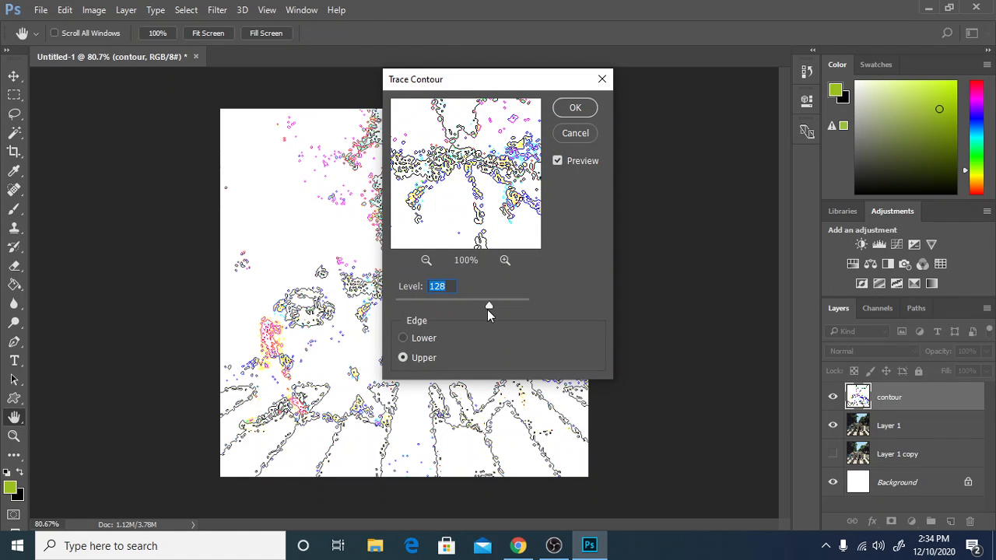
{"action": "left_click_drag", "start_coordinate": [487, 309], "coordinate": [445, 304]}
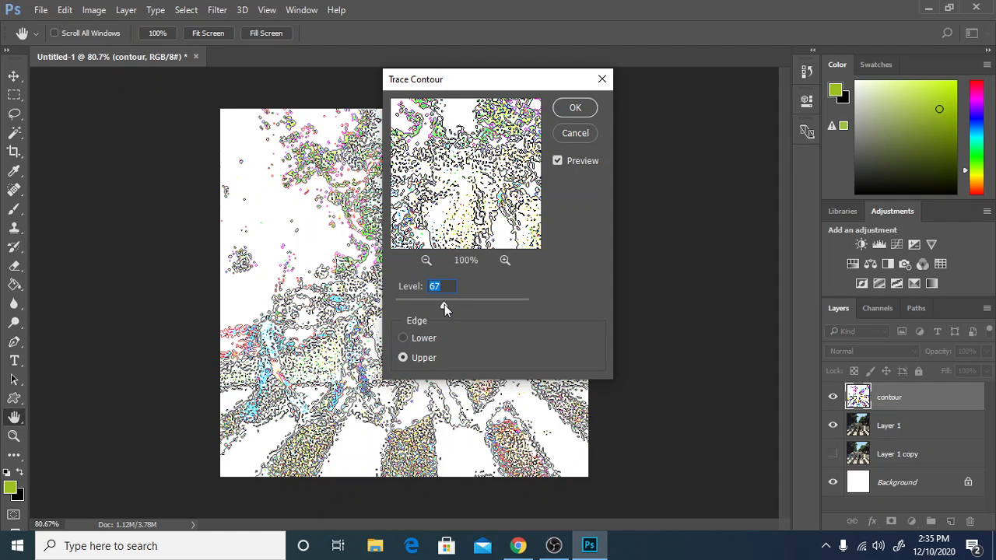
{"action": "left_click_drag", "start_coordinate": [474, 81], "coordinate": [611, 86]}
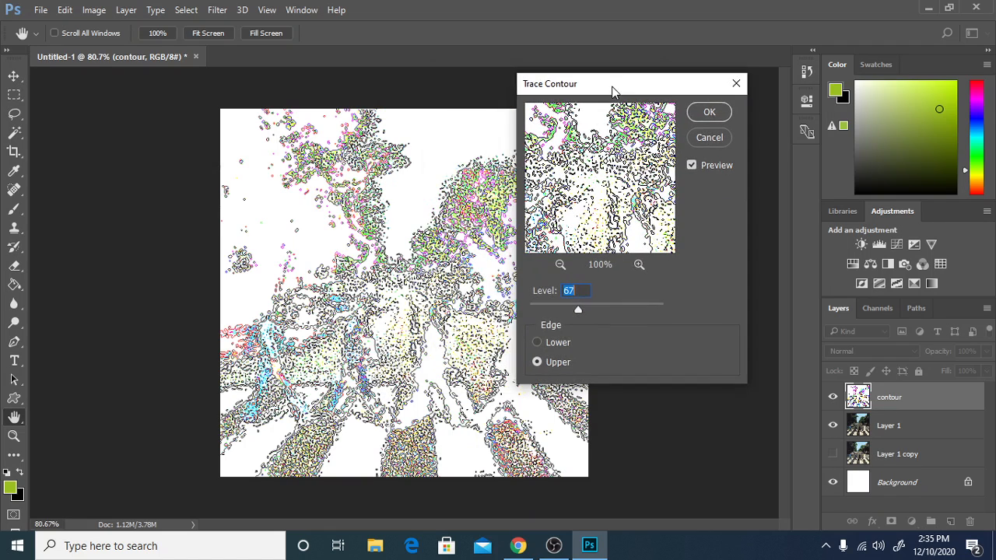
{"action": "left_click_drag", "start_coordinate": [584, 309], "coordinate": [599, 308]}
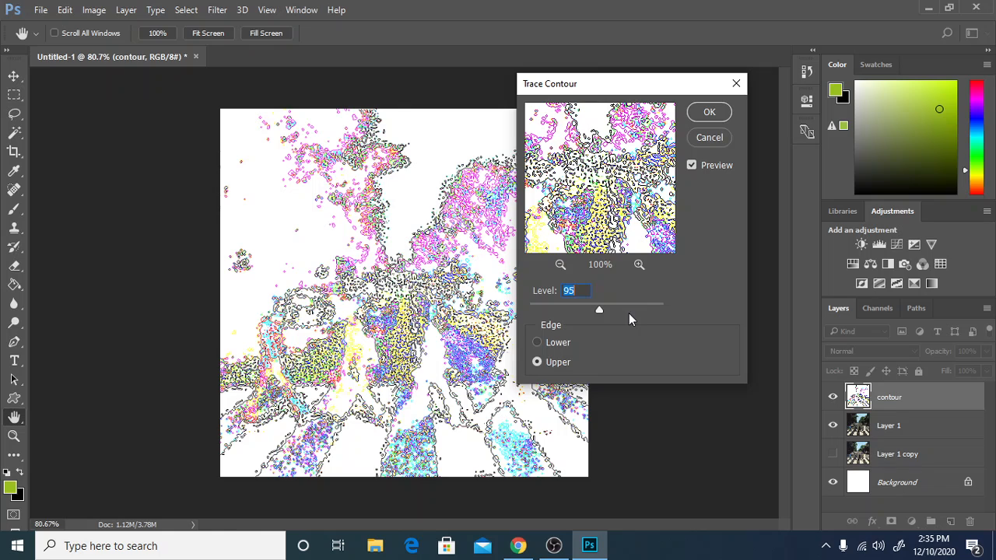
{"action": "left_click", "coordinate": [710, 112]}
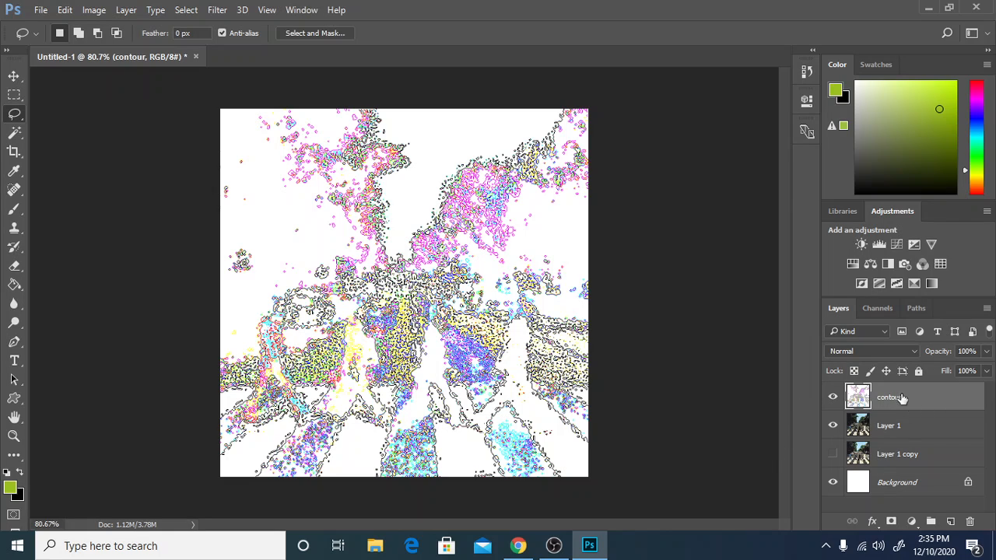
Set the contour layer's blend mode to Overlay and its opacity to 62%.
{"action": "left_click", "coordinate": [913, 351]}
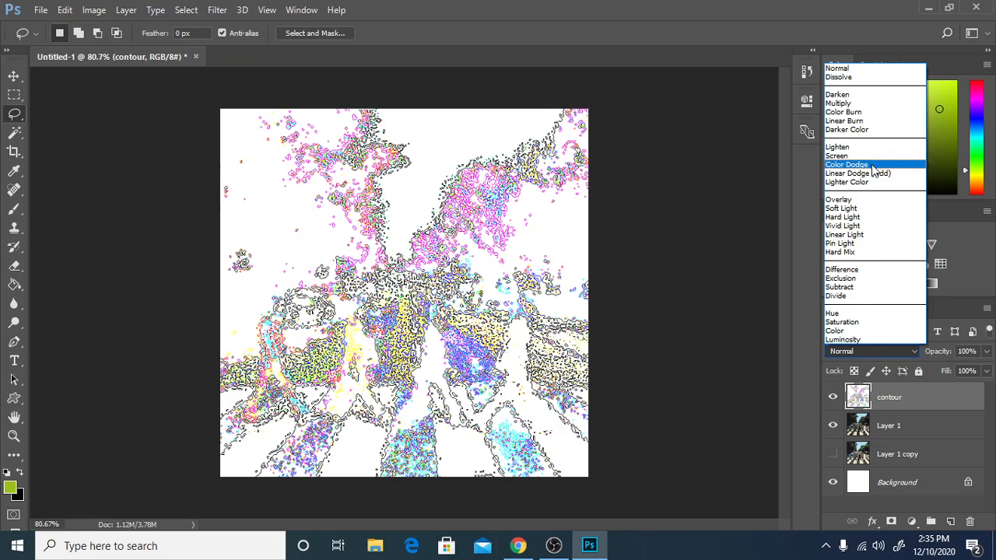
{"action": "left_click", "coordinate": [865, 201]}
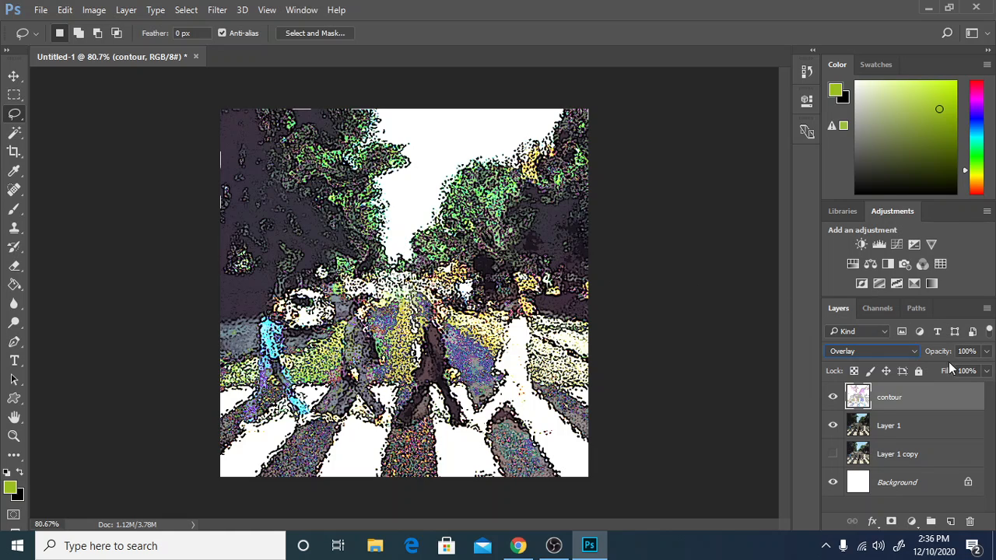
{"action": "left_click", "coordinate": [986, 351]}
{"action": "left_click_drag", "start_coordinate": [987, 367], "coordinate": [967, 373]}
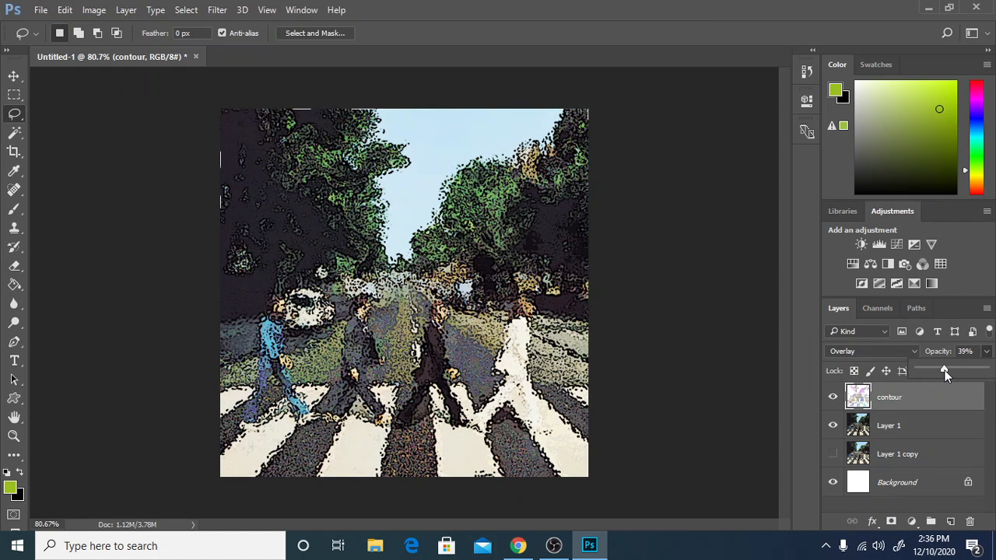
{"action": "left_click_drag", "start_coordinate": [951, 370], "coordinate": [957, 370]}
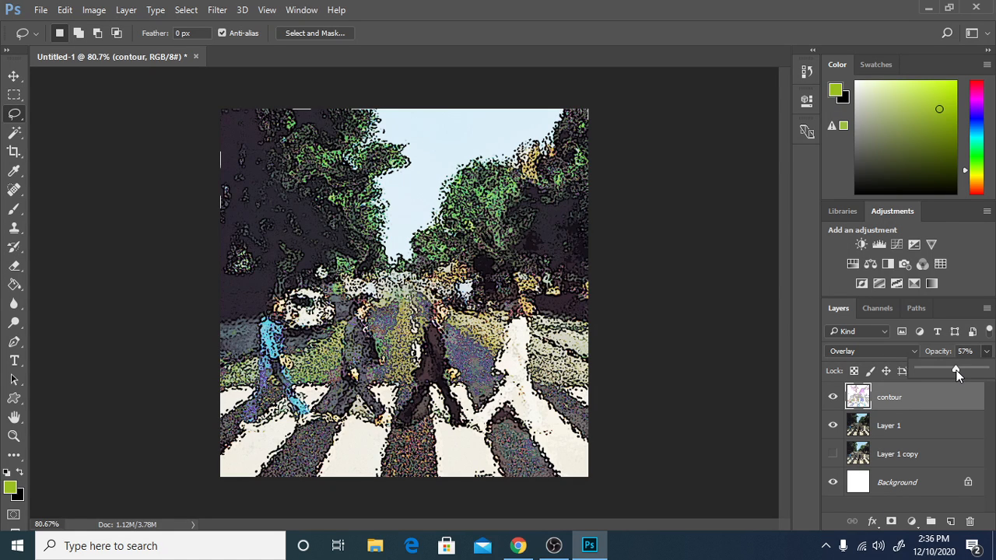
{"action": "left_click_drag", "start_coordinate": [957, 370], "coordinate": [966, 371]}
{"action": "left_click", "coordinate": [711, 404]}
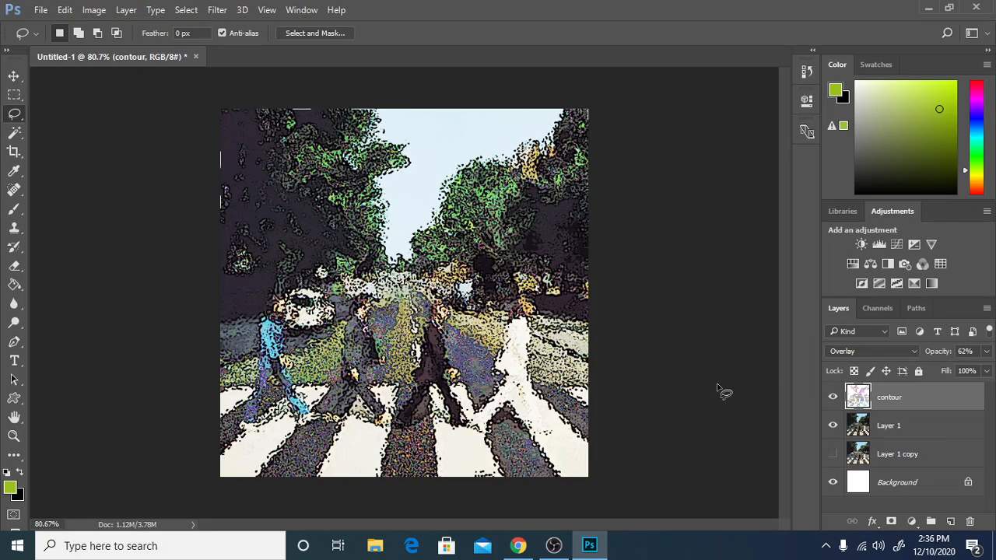